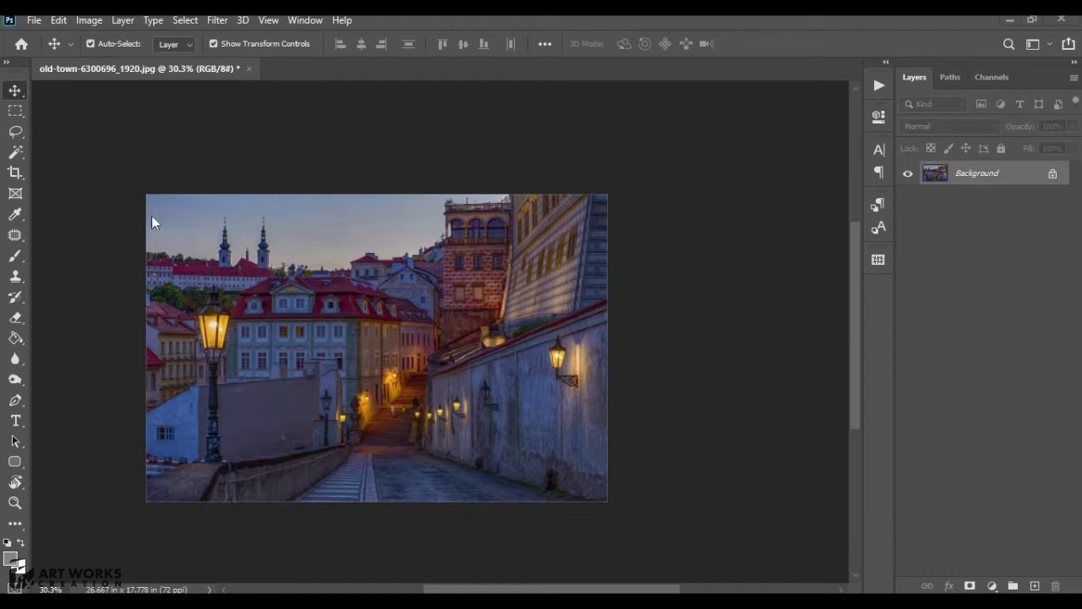
- Apply a Levels adjustment directly to the image with input levels 19, 1.64 and 187
{"action": "left_click", "coordinate": [80, 21]}
{"action": "mouse_move", "coordinate": [235, 67]}
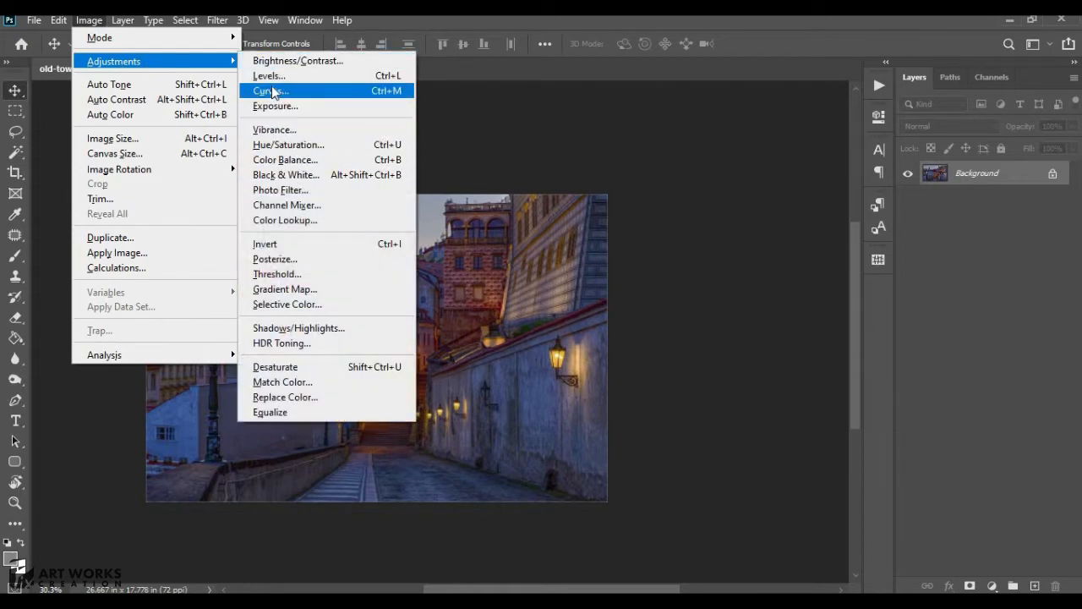
{"action": "left_click", "coordinate": [269, 75]}
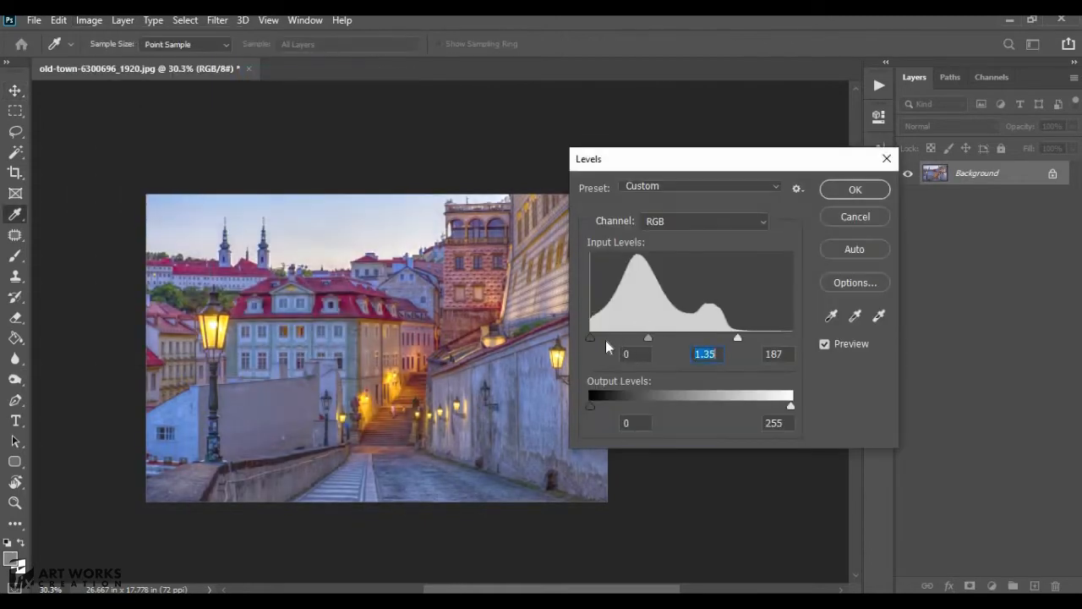
{"action": "left_click_drag", "start_coordinate": [605, 340], "coordinate": [648, 339]}
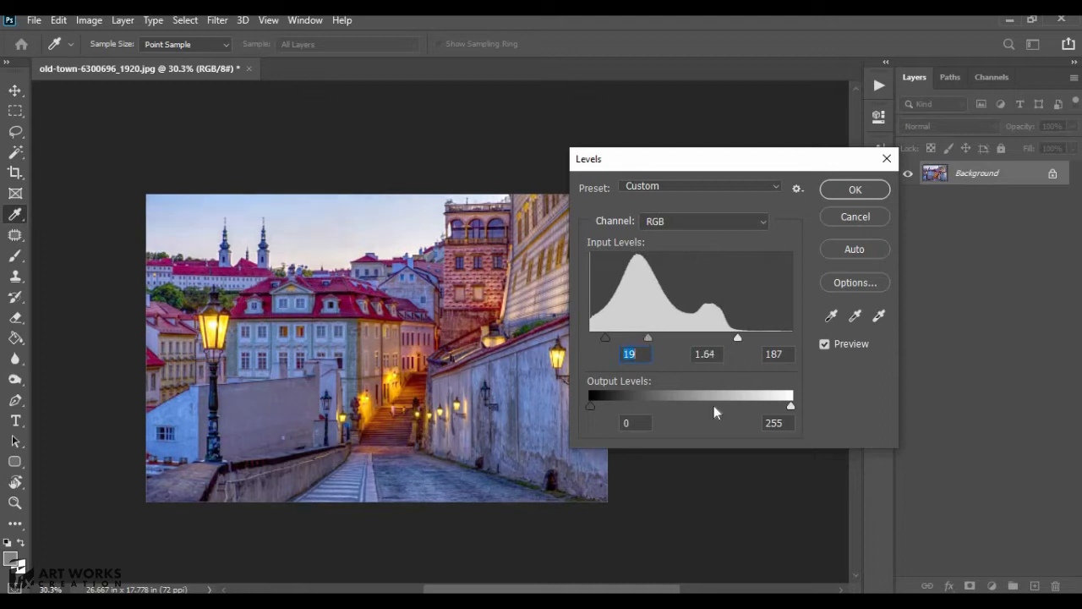
{"action": "mouse_move", "coordinate": [790, 406]}
{"action": "left_mouse_down"}
{"action": "mouse_move", "coordinate": [756, 409]}
{"action": "mouse_move", "coordinate": [781, 409]}
{"action": "left_mouse_up"}
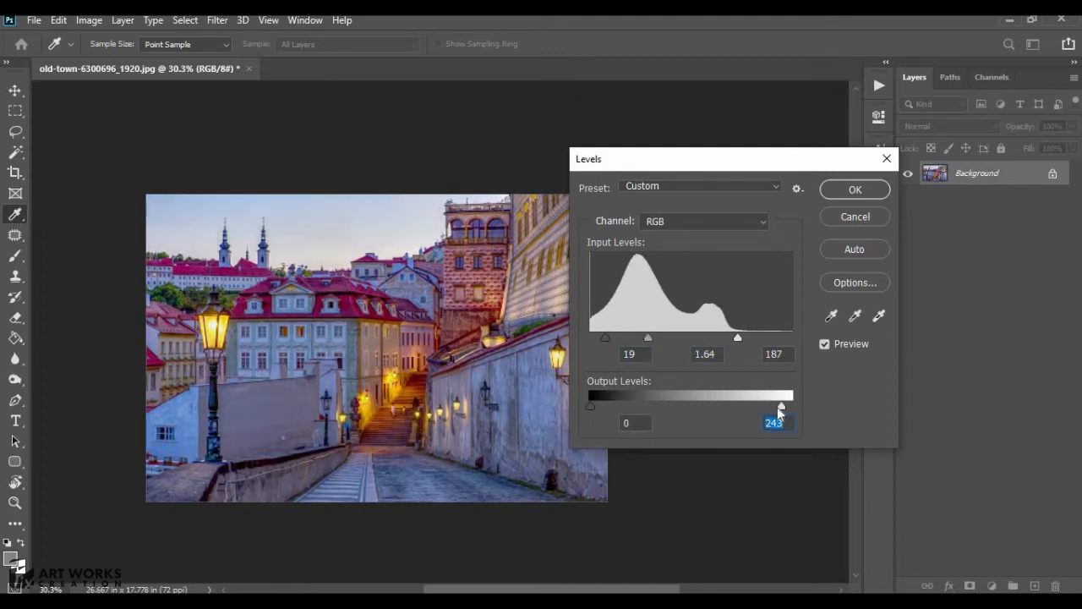
{"action": "left_click_drag", "start_coordinate": [771, 411], "coordinate": [785, 408]}
{"action": "left_click", "coordinate": [856, 191]}
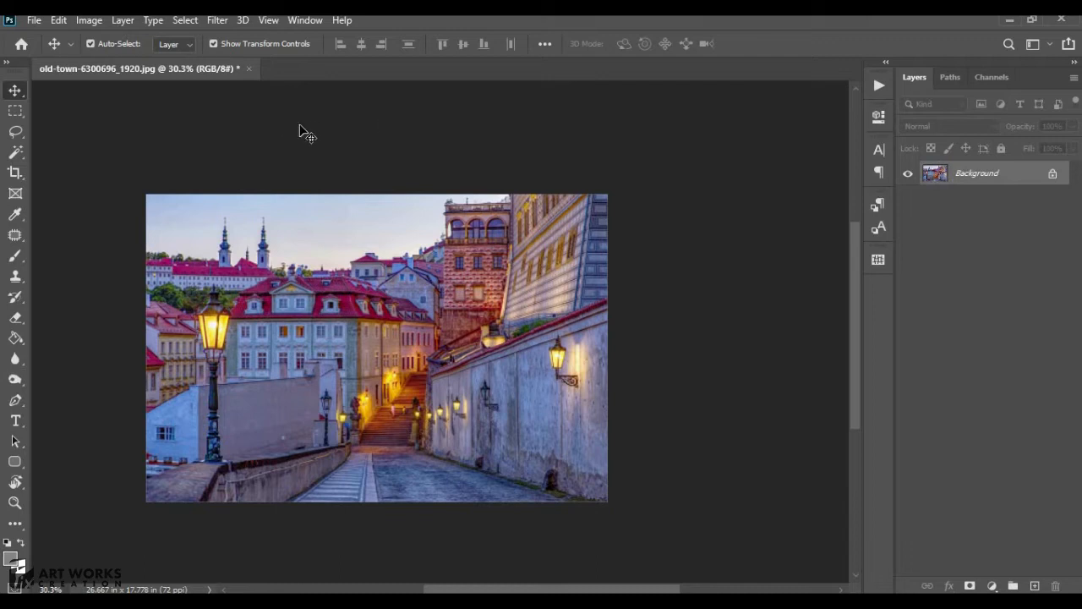
- Undo the Levels adjustment
{"action": "left_click", "coordinate": [90, 43]}
{"action": "key", "text": "ctrl+z"}
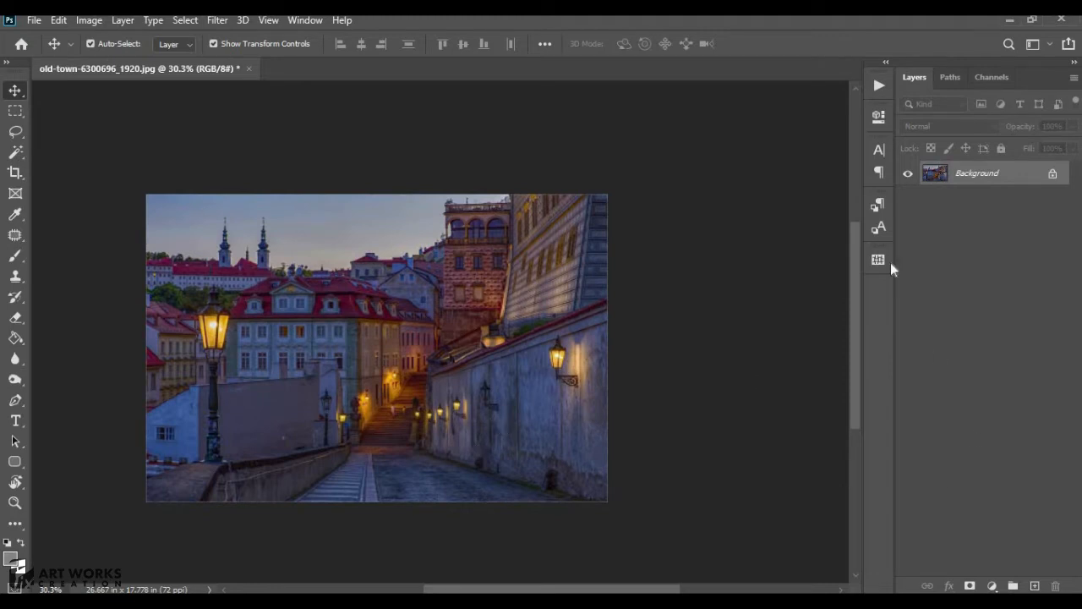
- Convert the Background layer to a Smart Object and apply Levels as a smart filter with input levels 15, 1.27, 212
{"action": "right_click", "coordinate": [997, 179]}
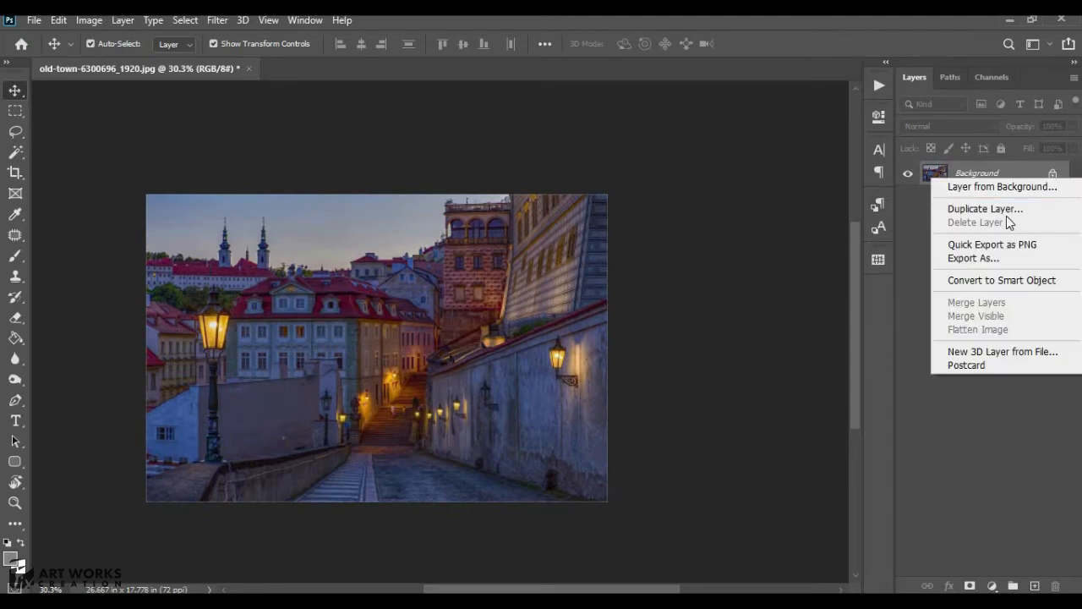
{"action": "left_click", "coordinate": [1003, 281]}
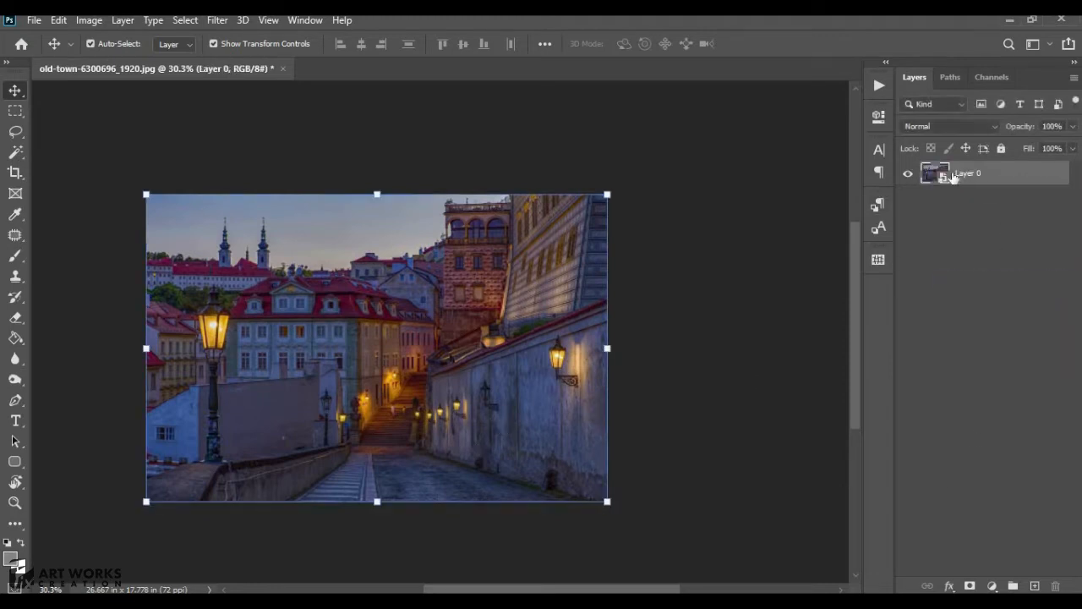
{"action": "left_click", "coordinate": [88, 21]}
{"action": "mouse_move", "coordinate": [112, 61]}
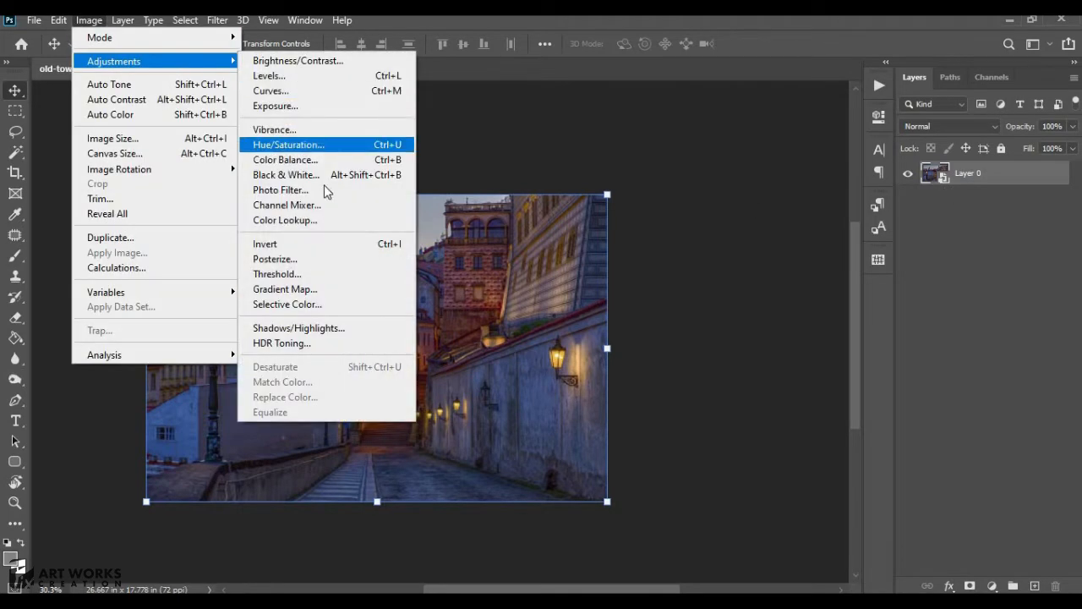
{"action": "left_click", "coordinate": [287, 77]}
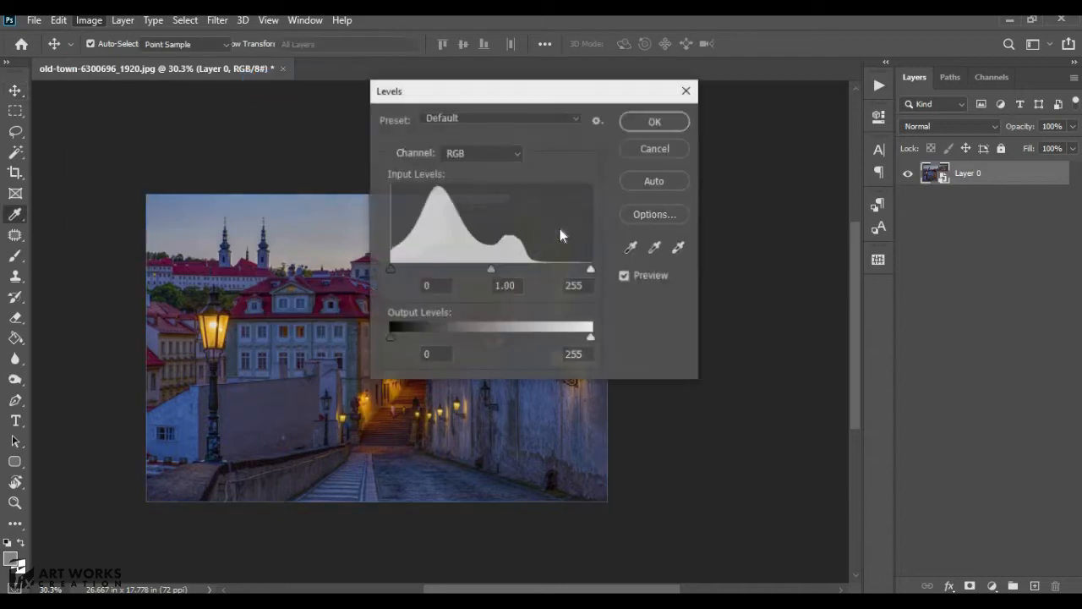
{"action": "left_click_drag", "start_coordinate": [490, 268], "coordinate": [451, 269]}
{"action": "left_click_drag", "start_coordinate": [591, 269], "coordinate": [557, 269]}
{"action": "left_click_drag", "start_coordinate": [442, 269], "coordinate": [403, 270]}
{"action": "left_click", "coordinate": [651, 122]}
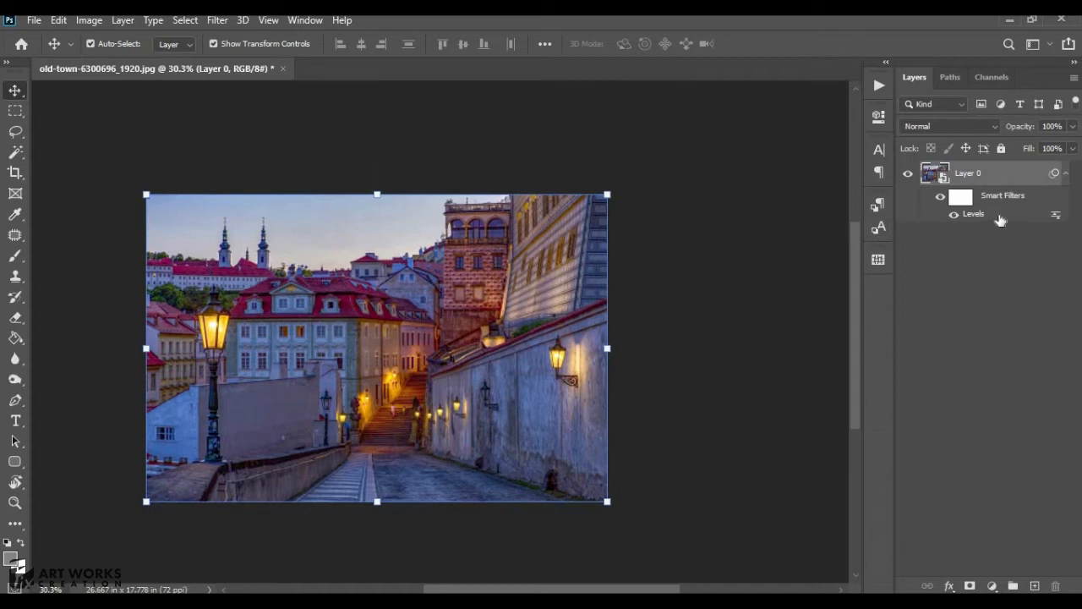
- Reopen the Levels smart filter and set its midtone input to 1.57
{"action": "double_click", "coordinate": [985, 217]}
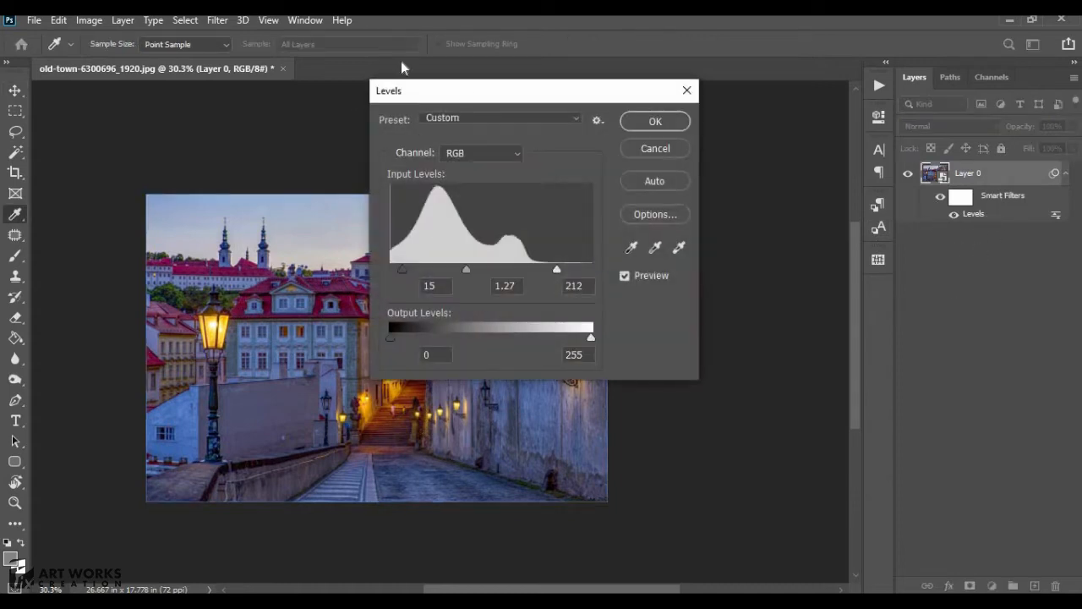
{"action": "left_click_drag", "start_coordinate": [531, 93], "coordinate": [479, 168]}
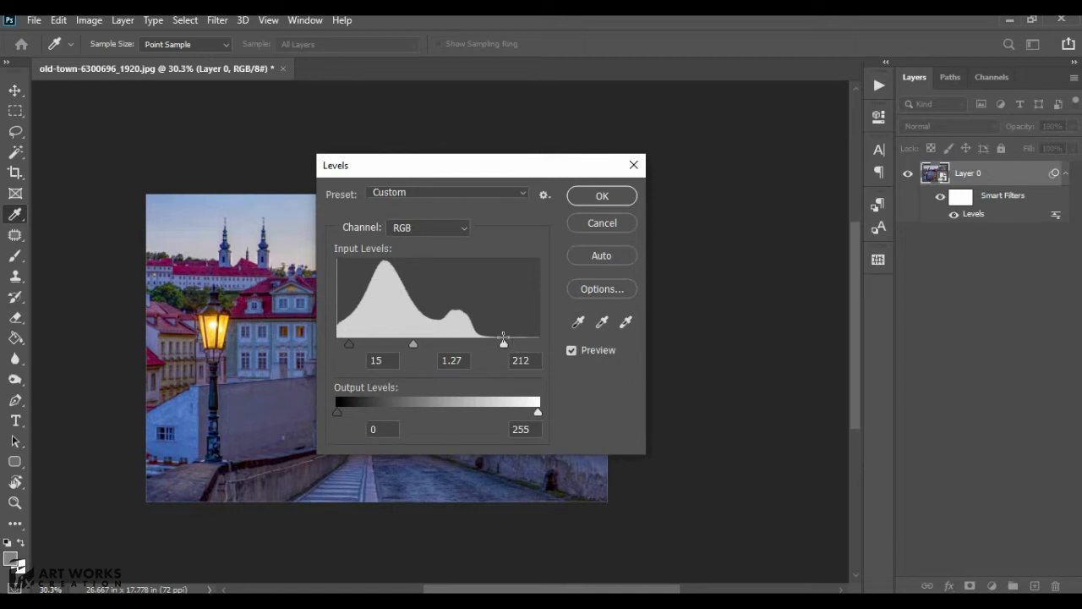
{"action": "mouse_move", "coordinate": [420, 346]}
{"action": "left_mouse_down"}
{"action": "mouse_move", "coordinate": [454, 346]}
{"action": "mouse_move", "coordinate": [409, 346]}
{"action": "left_mouse_up"}
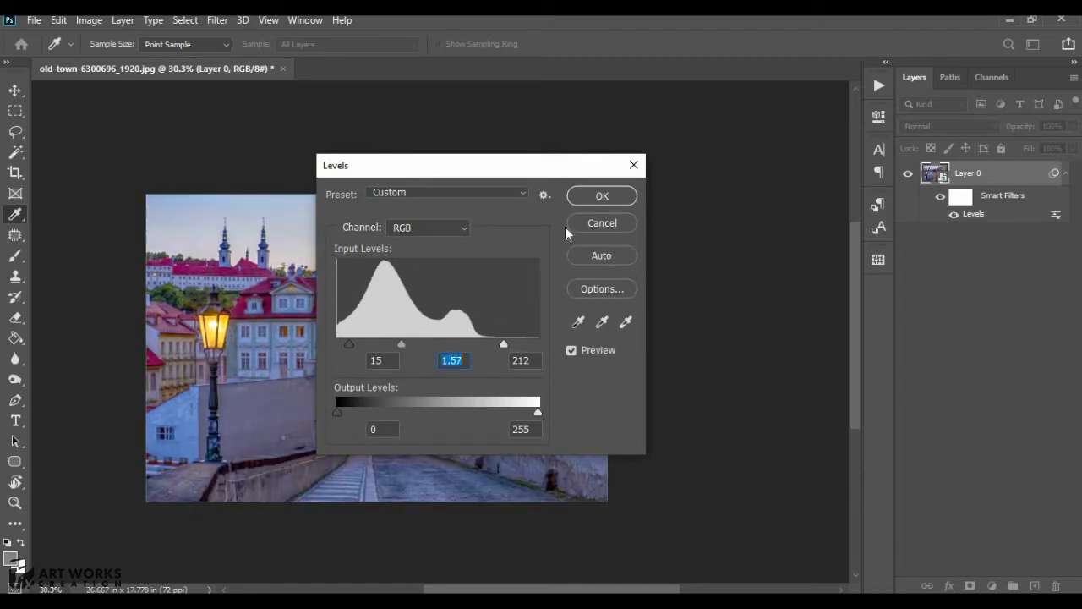
{"action": "left_click", "coordinate": [599, 197]}
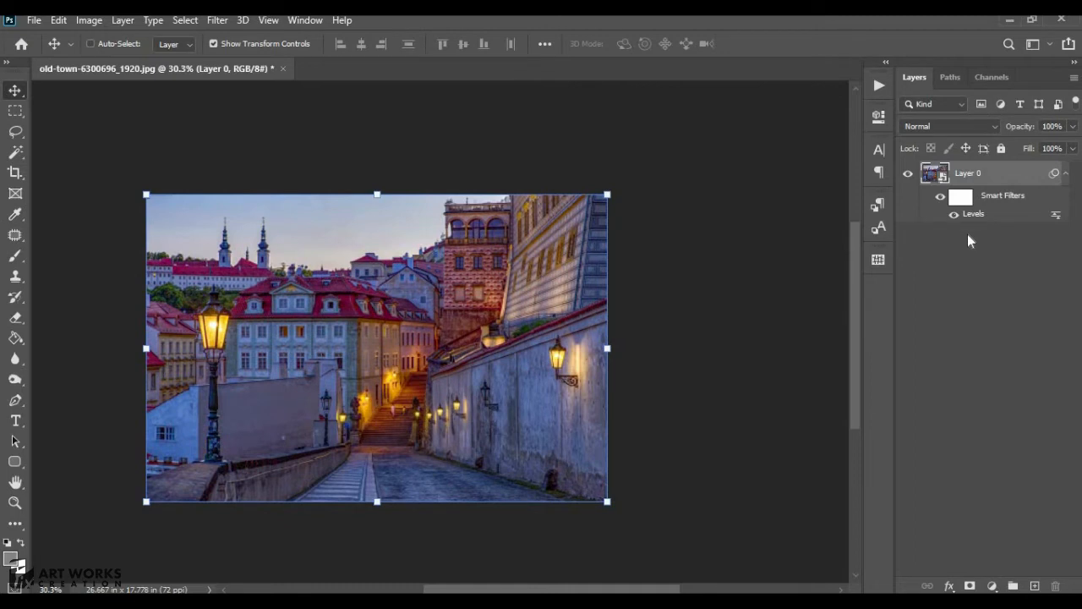
- Undo the smart filter edits and the Smart Object conversion
{"action": "key", "text": "ctrl+z"}
{"action": "key", "text": "ctrl+z"}
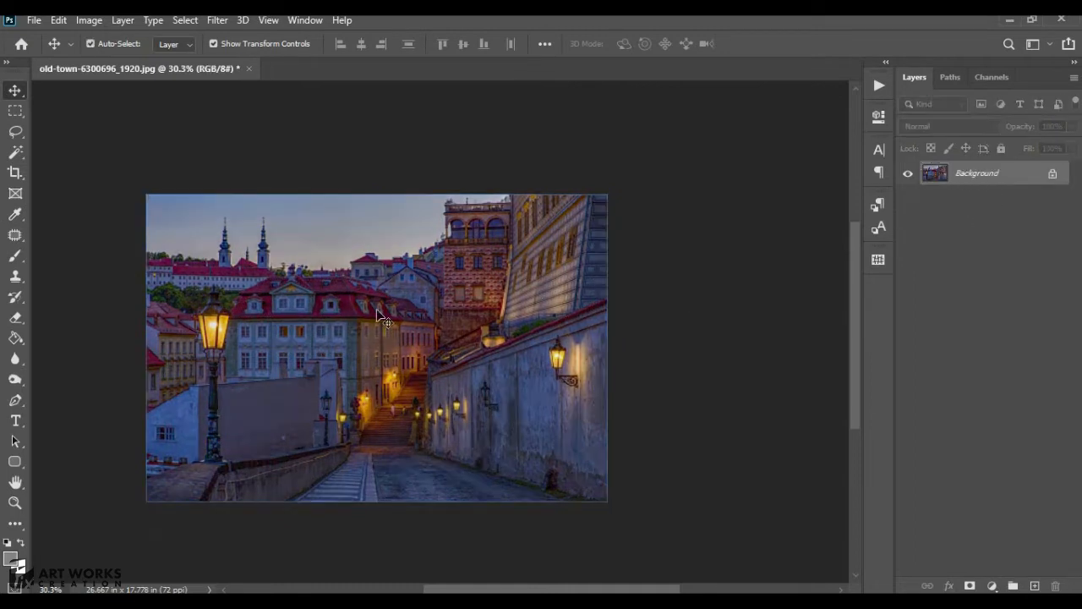
- Add a Levels adjustment layer above the Background
{"action": "scroll", "coordinate": [225, 220], "scroll_direction": "up", "scroll_amount": 1}
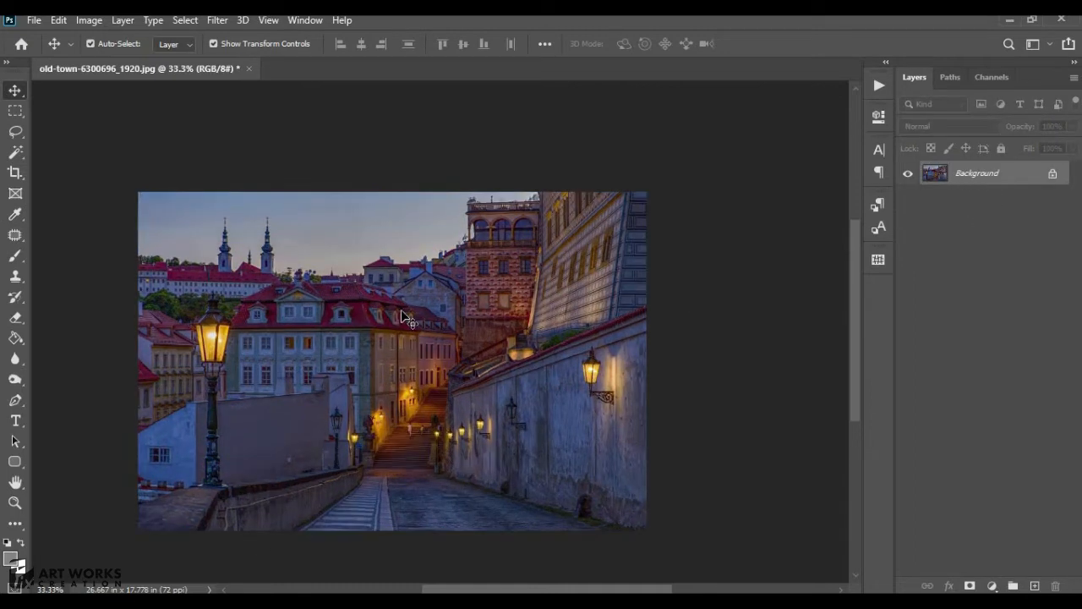
{"action": "left_click_drag", "start_coordinate": [250, 345], "coordinate": [327, 318]}
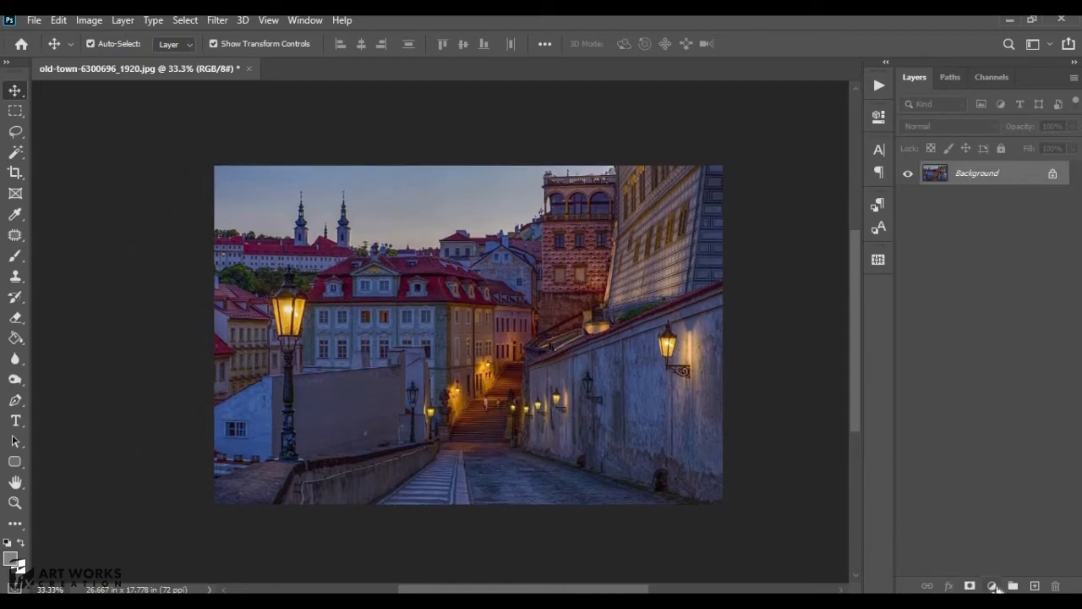
{"action": "left_click", "coordinate": [993, 585]}
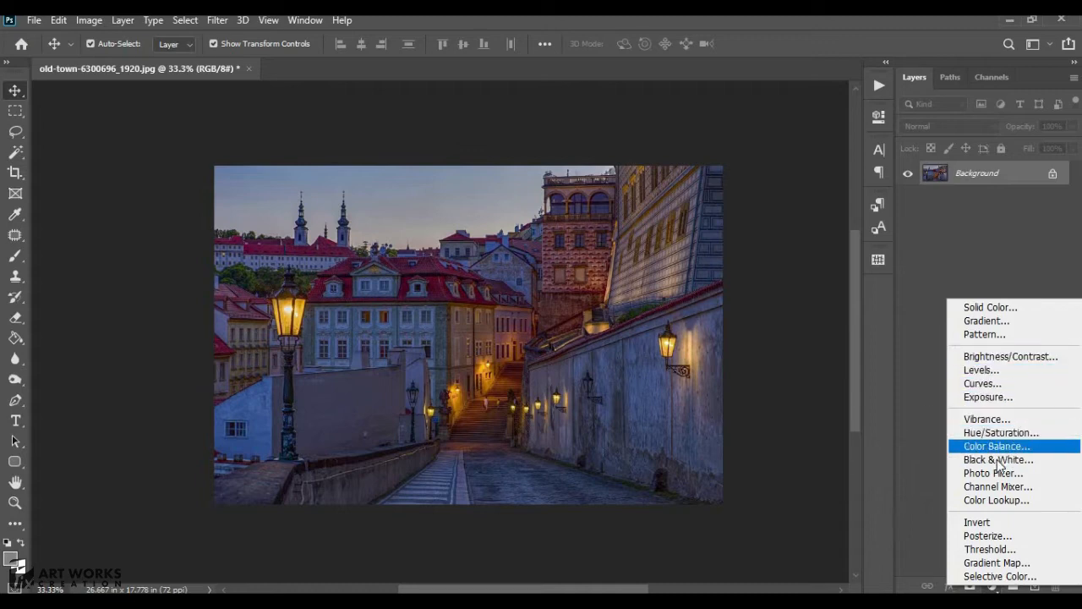
{"action": "left_click", "coordinate": [982, 370]}
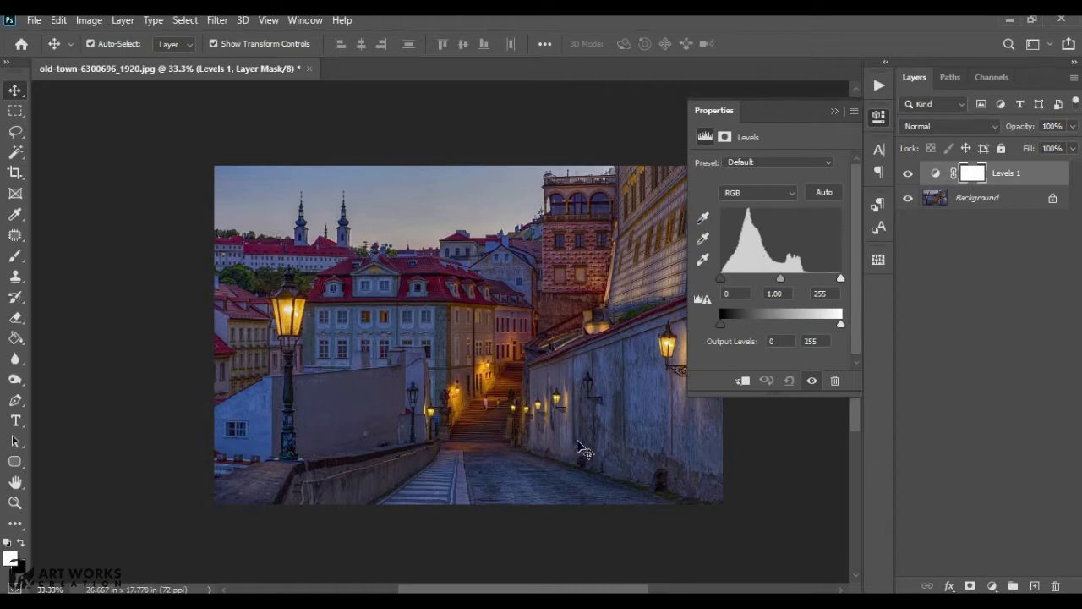
- Set the gray point by sampling a neutral wall in the image with the gray eyedropper
{"action": "left_click_drag", "start_coordinate": [545, 389], "coordinate": [481, 379]}
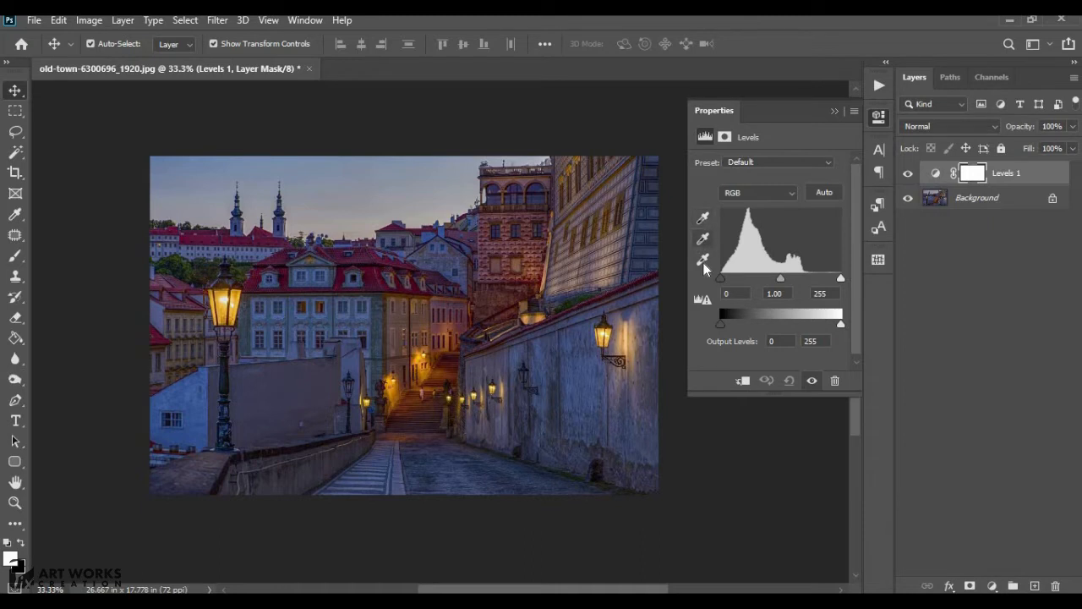
{"action": "left_click", "coordinate": [703, 238]}
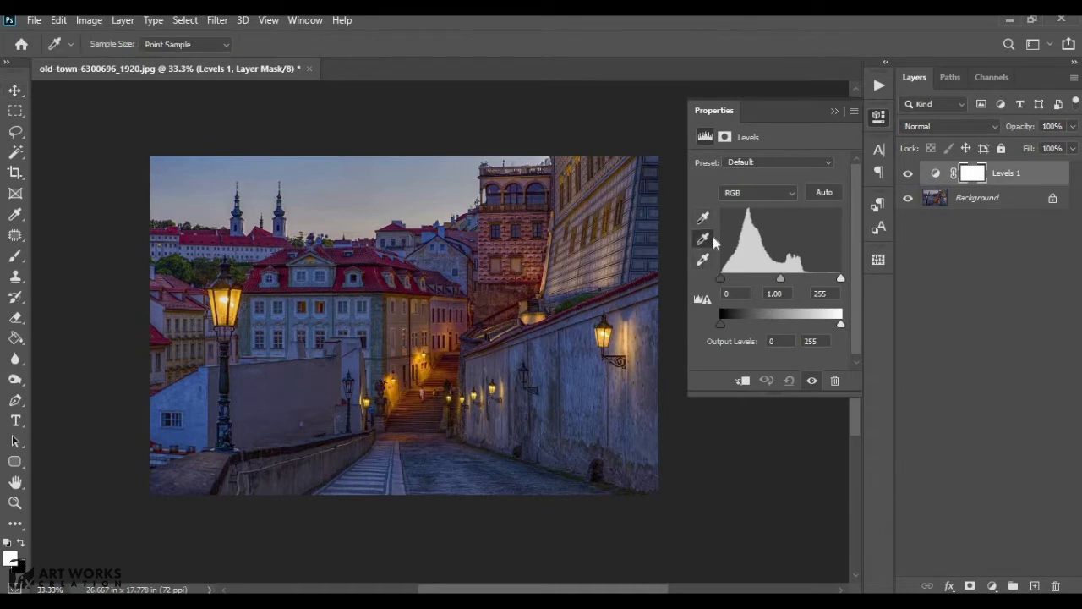
{"action": "left_click", "coordinate": [269, 384]}
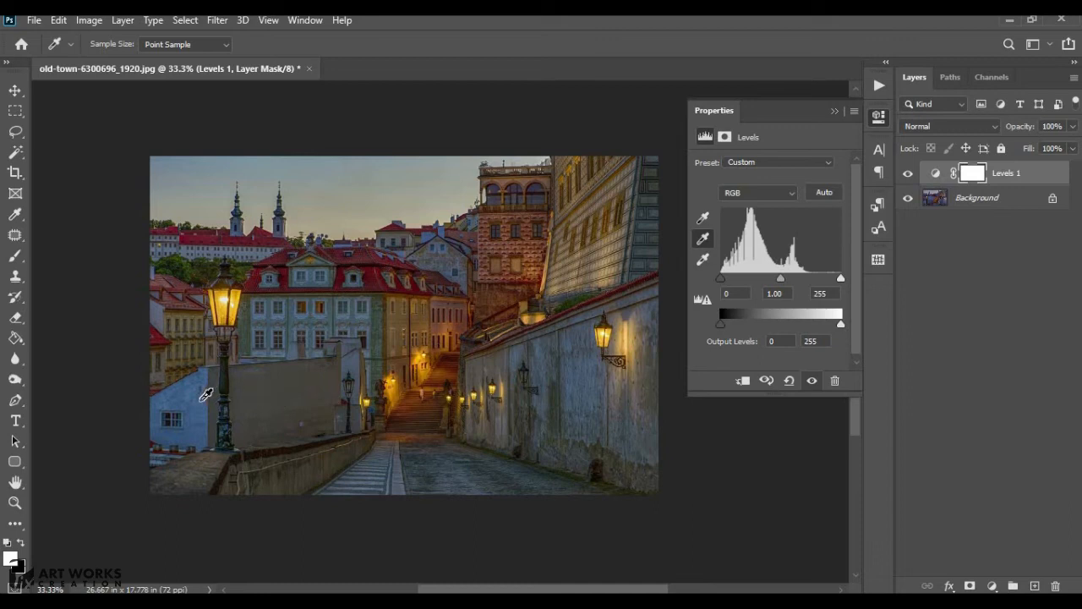
{"action": "left_click", "coordinate": [207, 394]}
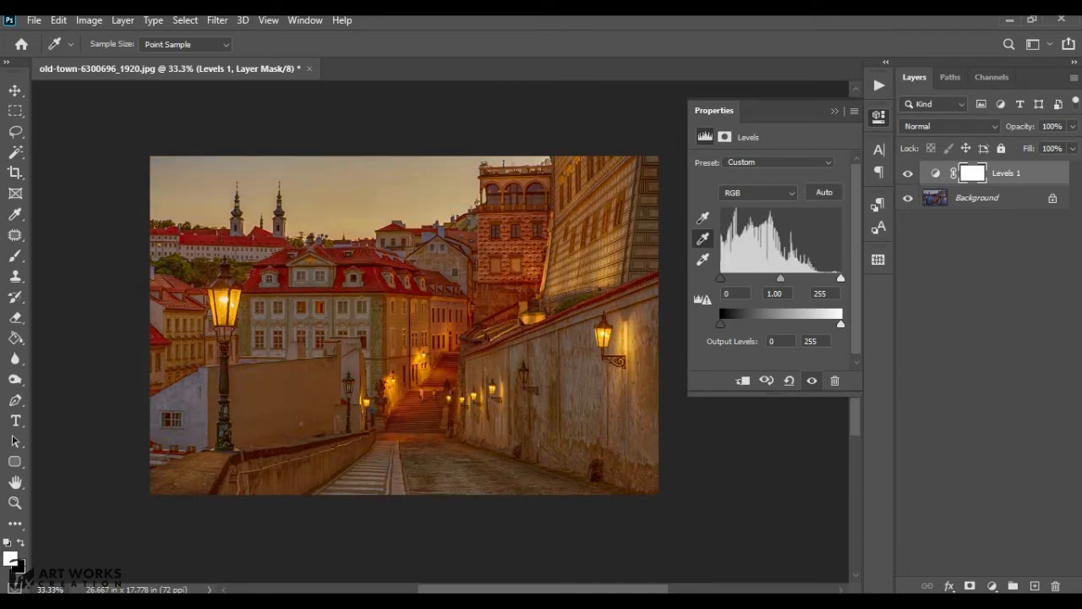
{"action": "mouse_move", "coordinate": [784, 279]}
{"action": "left_mouse_down"}
{"action": "mouse_move", "coordinate": [799, 281]}
{"action": "mouse_move", "coordinate": [771, 279]}
{"action": "mouse_move", "coordinate": [786, 281]}
{"action": "left_mouse_up"}
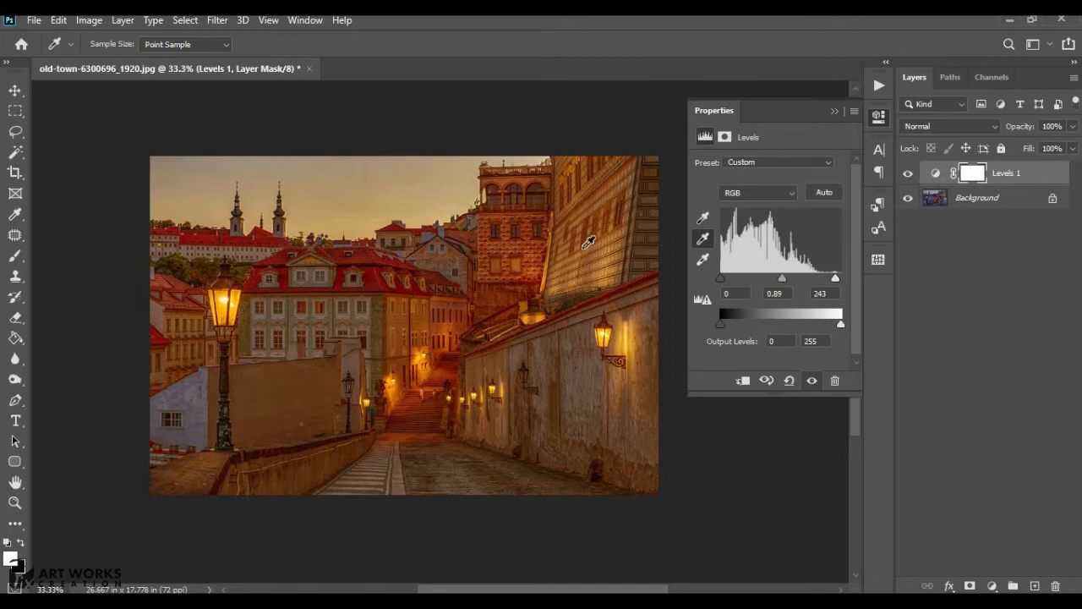
- Toggle the Levels layer's visibility off and on to compare before and after
{"action": "left_click", "coordinate": [907, 176]}
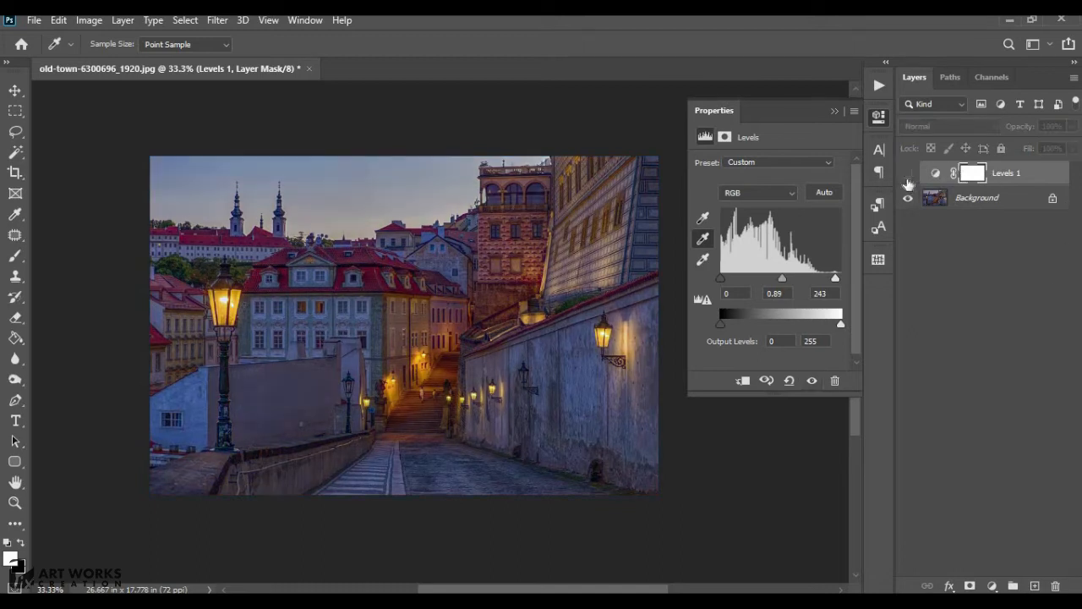
{"action": "left_click", "coordinate": [907, 176]}
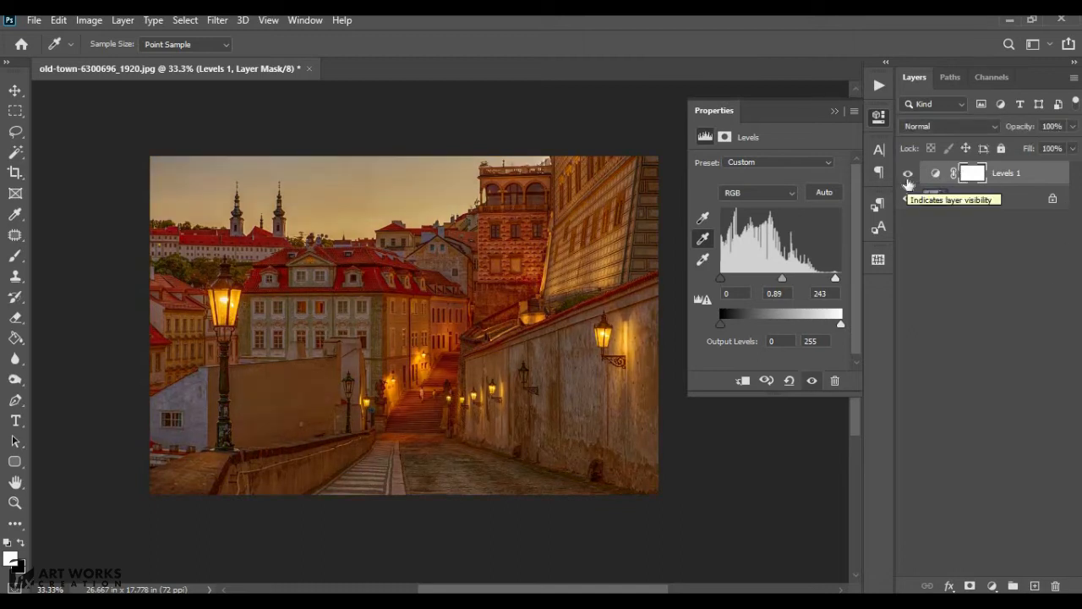
- Adjust the levels to input values 15, 0.96, 200 and an output black of 12
{"action": "left_click_drag", "start_coordinate": [836, 279], "coordinate": [797, 283]}
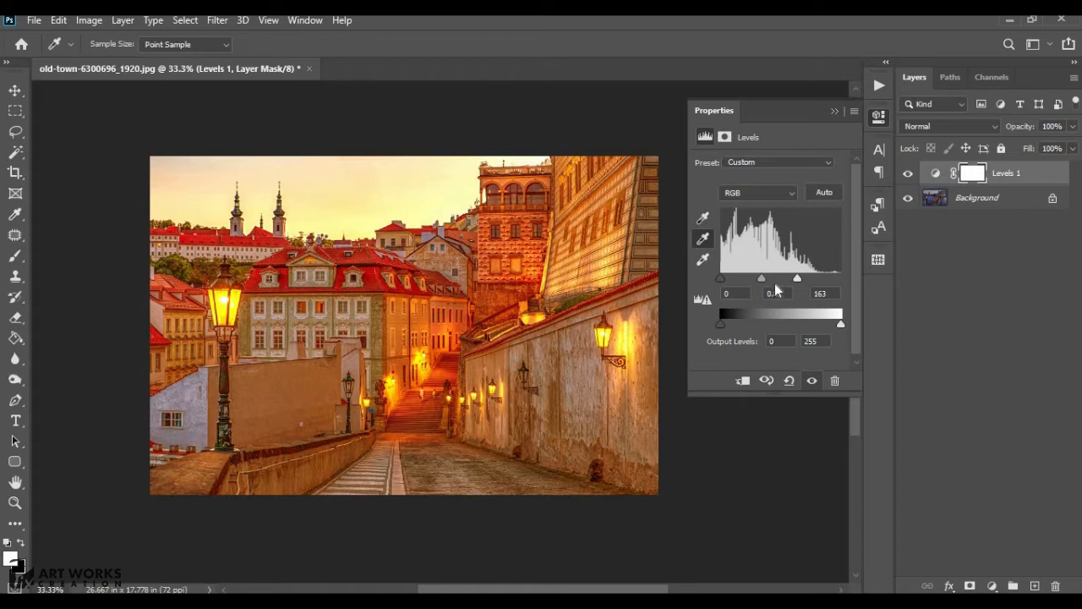
{"action": "left_click_drag", "start_coordinate": [795, 286], "coordinate": [824, 287]}
{"action": "mouse_move", "coordinate": [725, 282]}
{"action": "left_mouse_down"}
{"action": "mouse_move", "coordinate": [755, 287]}
{"action": "mouse_move", "coordinate": [741, 284]}
{"action": "left_mouse_up"}
{"action": "left_click_drag", "start_coordinate": [721, 323], "coordinate": [734, 325]}
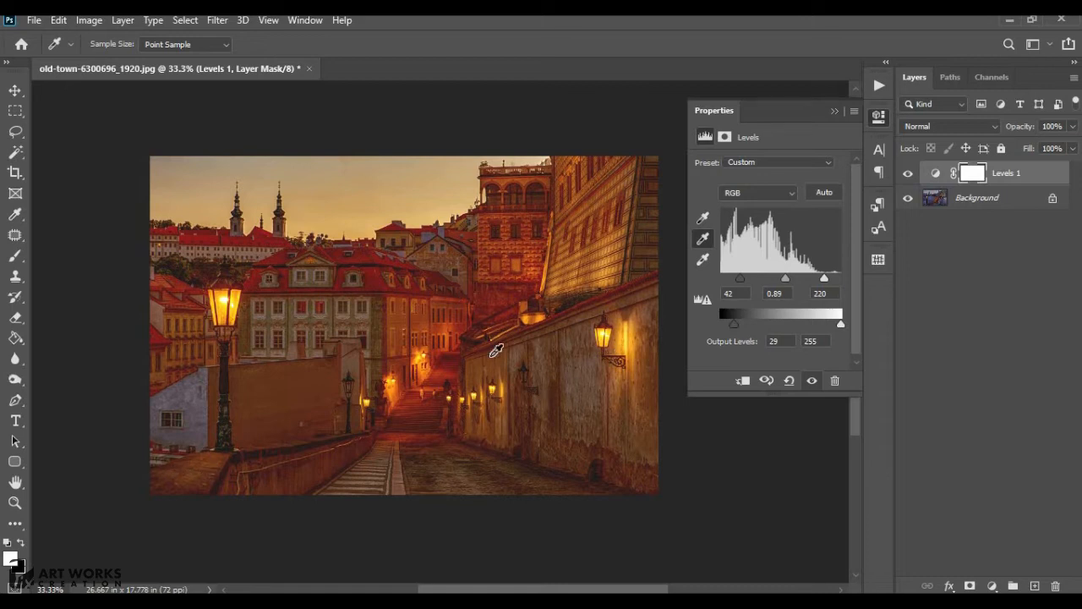
{"action": "left_click_drag", "start_coordinate": [735, 287], "coordinate": [725, 288]}
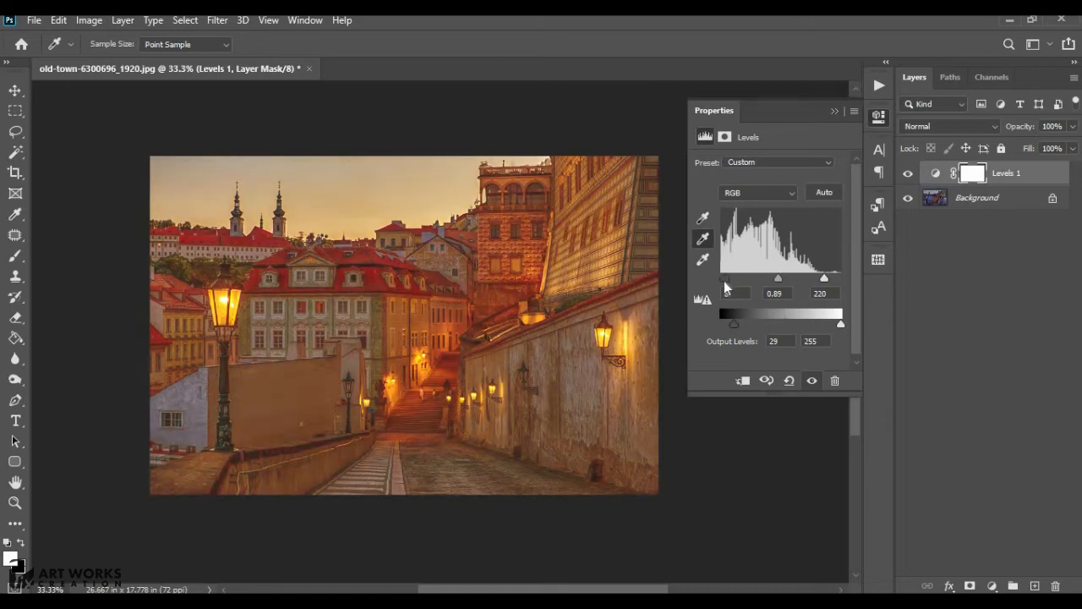
{"action": "left_click_drag", "start_coordinate": [735, 325], "coordinate": [728, 326]}
{"action": "mouse_move", "coordinate": [824, 278]}
{"action": "left_mouse_down"}
{"action": "mouse_move", "coordinate": [836, 280]}
{"action": "mouse_move", "coordinate": [727, 280]}
{"action": "mouse_move", "coordinate": [814, 280]}
{"action": "left_mouse_up"}
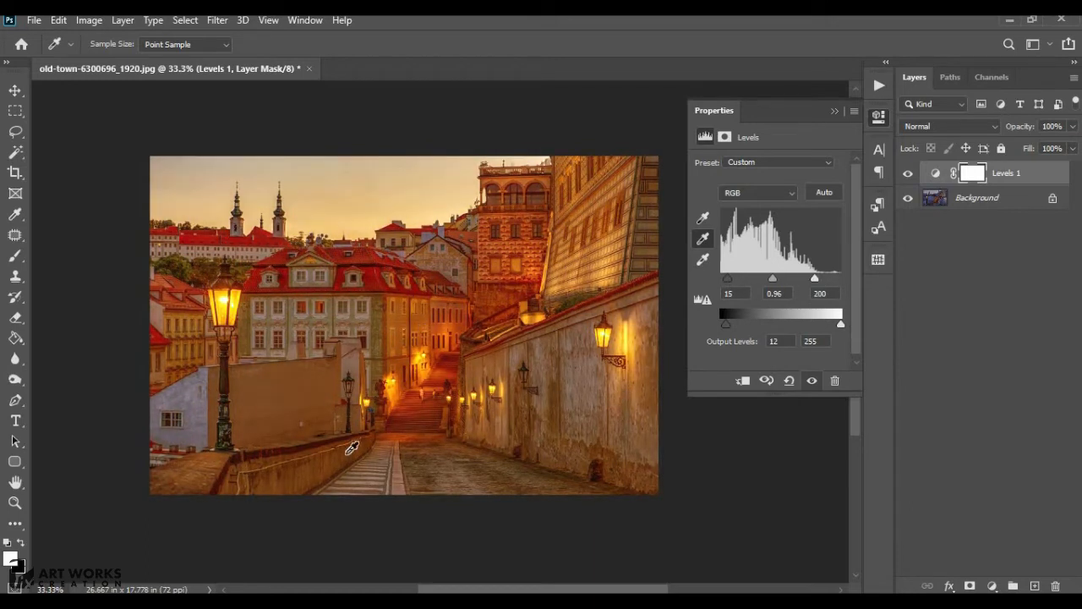
- Deselect the gray eyedropper and reset the Levels adjustment to its defaults
{"action": "left_click", "coordinate": [703, 238]}
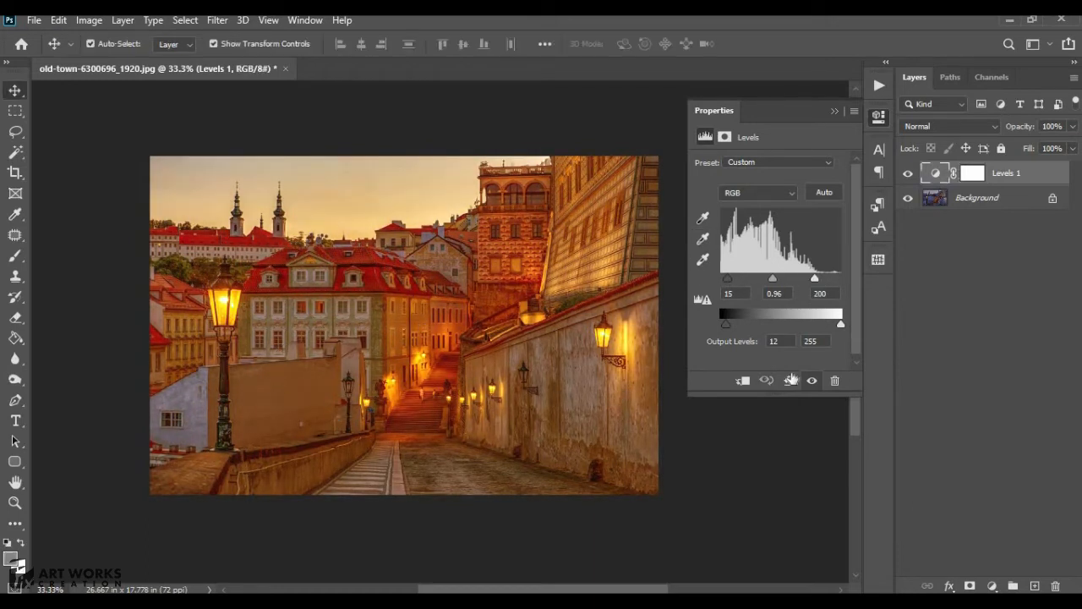
{"action": "left_click", "coordinate": [789, 380]}
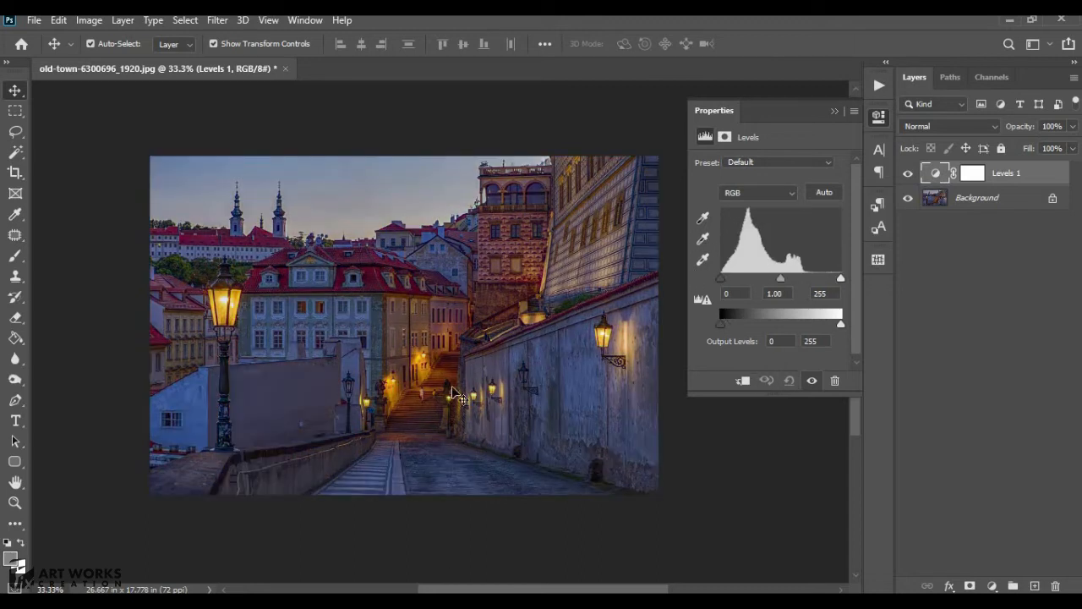
- Set the RGB input levels to 13, 1.40 and 230
{"action": "left_click_drag", "start_coordinate": [780, 279], "coordinate": [766, 281]}
{"action": "left_click_drag", "start_coordinate": [834, 279], "coordinate": [822, 279]}
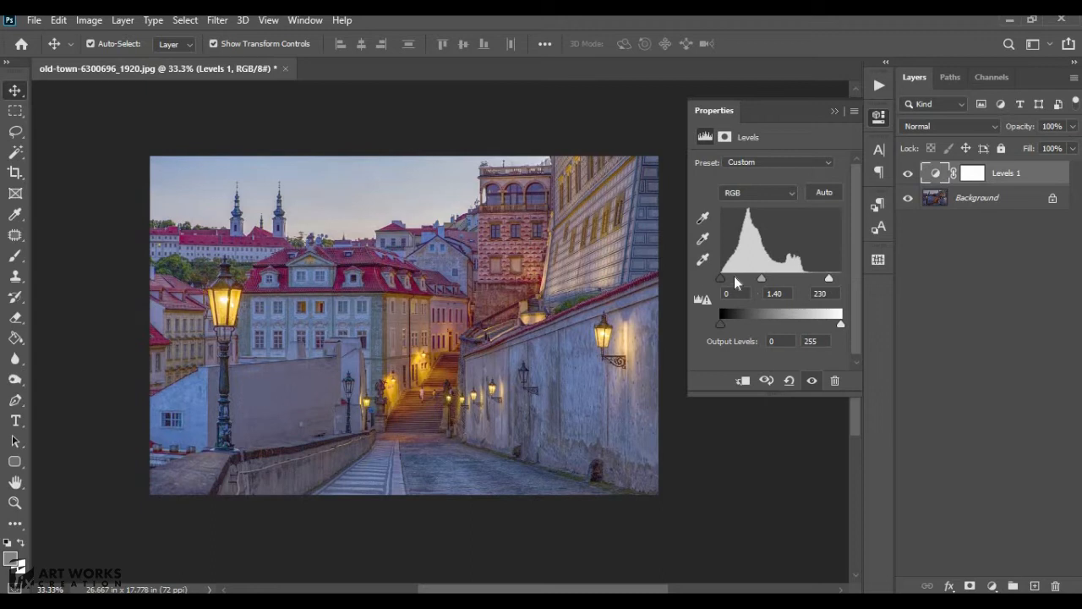
{"action": "left_click_drag", "start_coordinate": [724, 279], "coordinate": [728, 280]}
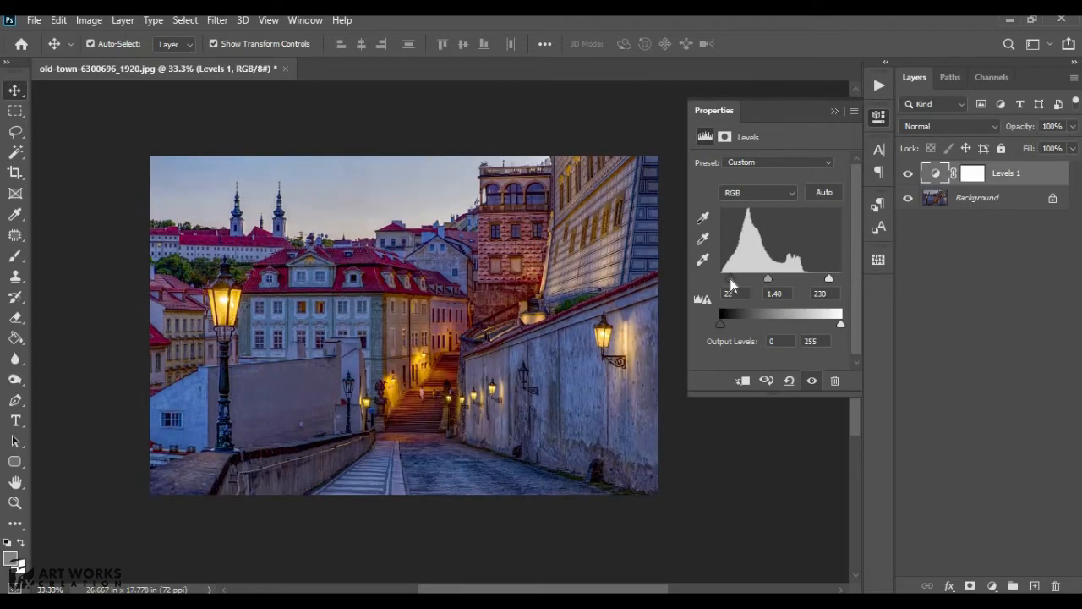
- Switch to the Red channel and set its input levels to 17, 1.34 and 220
{"action": "left_click", "coordinate": [741, 196]}
{"action": "left_click", "coordinate": [727, 218]}
{"action": "left_click_drag", "start_coordinate": [778, 280], "coordinate": [758, 280]}
{"action": "left_click_drag", "start_coordinate": [840, 279], "coordinate": [826, 285]}
{"action": "left_click_drag", "start_coordinate": [720, 279], "coordinate": [769, 284]}
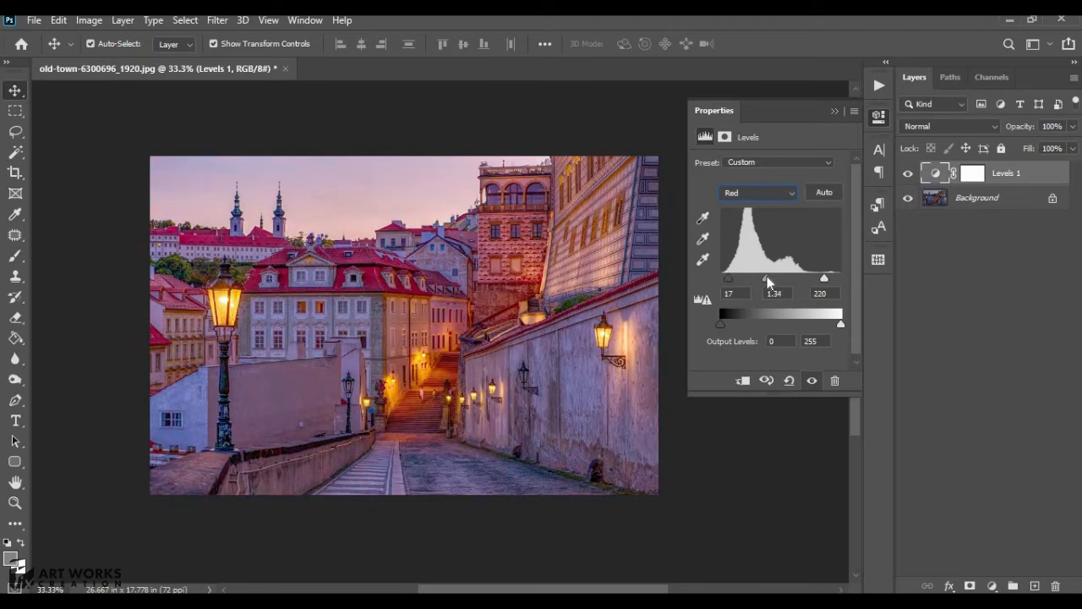
- Switch to the Green channel and drag its black and midtone input sliders
{"action": "left_click", "coordinate": [758, 192]}
{"action": "left_click", "coordinate": [751, 230]}
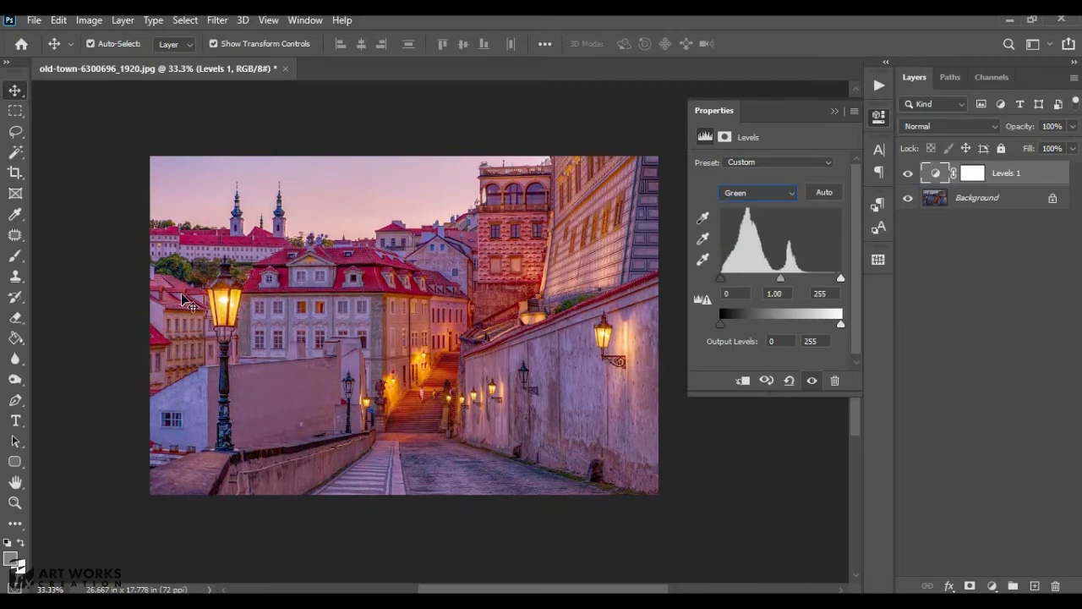
{"action": "left_click_drag", "start_coordinate": [781, 279], "coordinate": [831, 280]}
{"action": "mouse_move", "coordinate": [720, 279]}
{"action": "left_mouse_down"}
{"action": "mouse_move", "coordinate": [775, 280]}
{"action": "mouse_move", "coordinate": [729, 280]}
{"action": "mouse_move", "coordinate": [740, 280]}
{"action": "left_mouse_up"}
- Switch to the Blue channel, then reset the Levels adjustment to its defaults
{"action": "left_click", "coordinate": [748, 201]}
{"action": "left_click", "coordinate": [750, 245]}
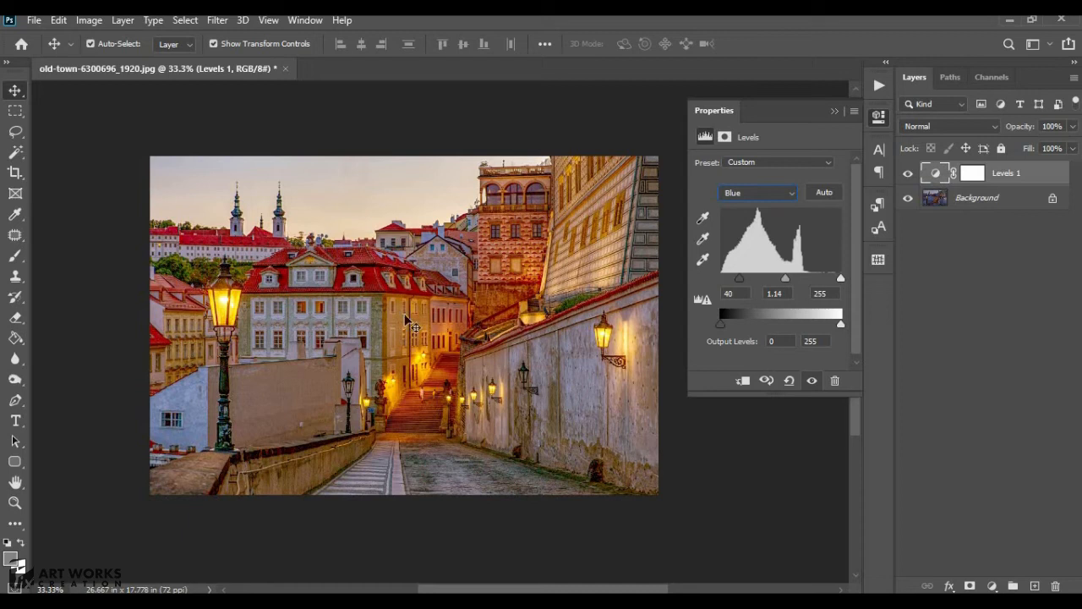
{"action": "left_click", "coordinate": [789, 380]}
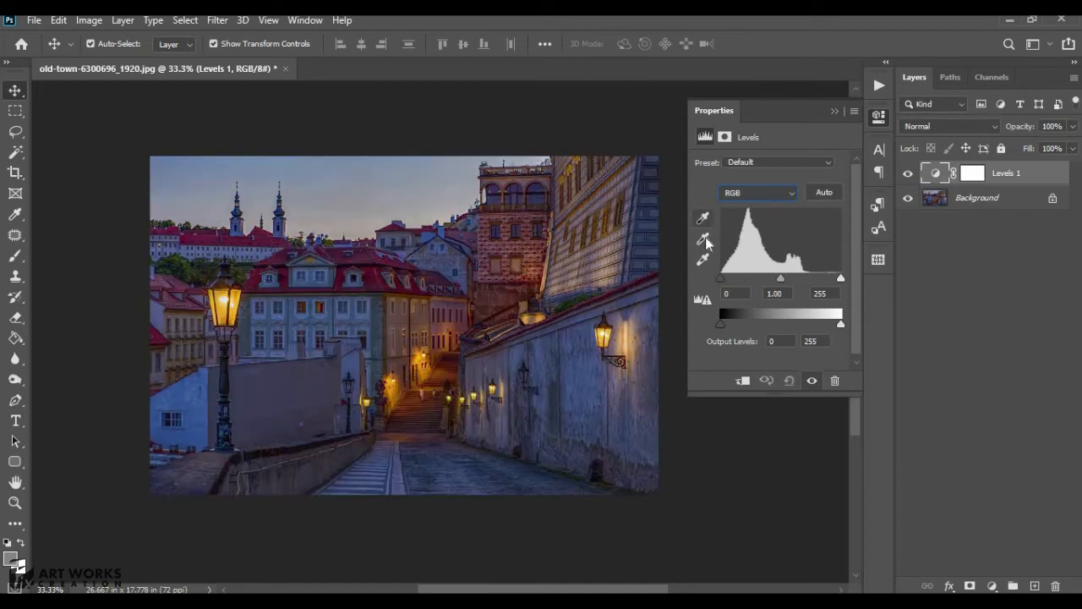
- Sample the wall with the gray eyedropper and set the RGB input levels to 12, 1.07 and 223
{"action": "left_click", "coordinate": [703, 239]}
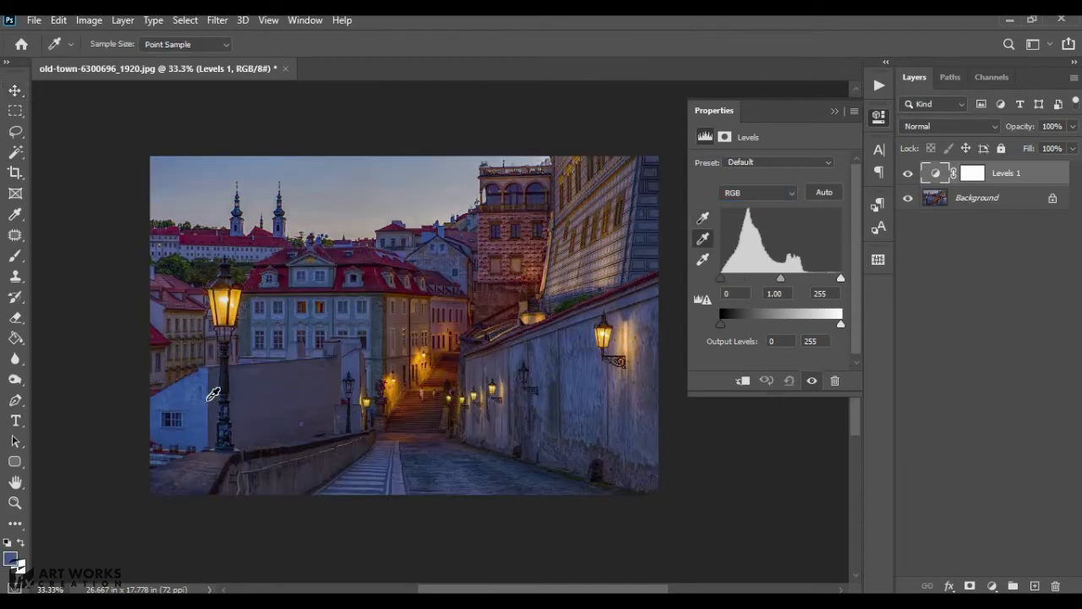
{"action": "left_click", "coordinate": [213, 394]}
{"action": "mouse_move", "coordinate": [780, 279]}
{"action": "left_mouse_down"}
{"action": "mouse_move", "coordinate": [791, 279]}
{"action": "mouse_move", "coordinate": [763, 279]}
{"action": "left_mouse_up"}
{"action": "left_click_drag", "start_coordinate": [840, 279], "coordinate": [774, 281]}
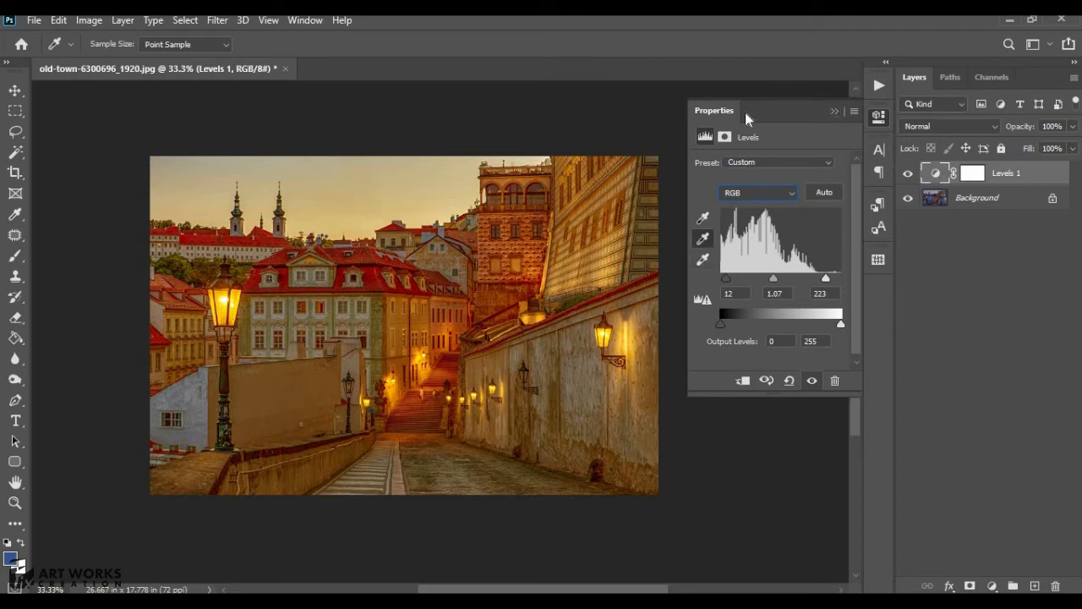
- Collapse the Properties panel and open the sea and supreme-administrative-court images together
{"action": "left_click", "coordinate": [835, 111]}
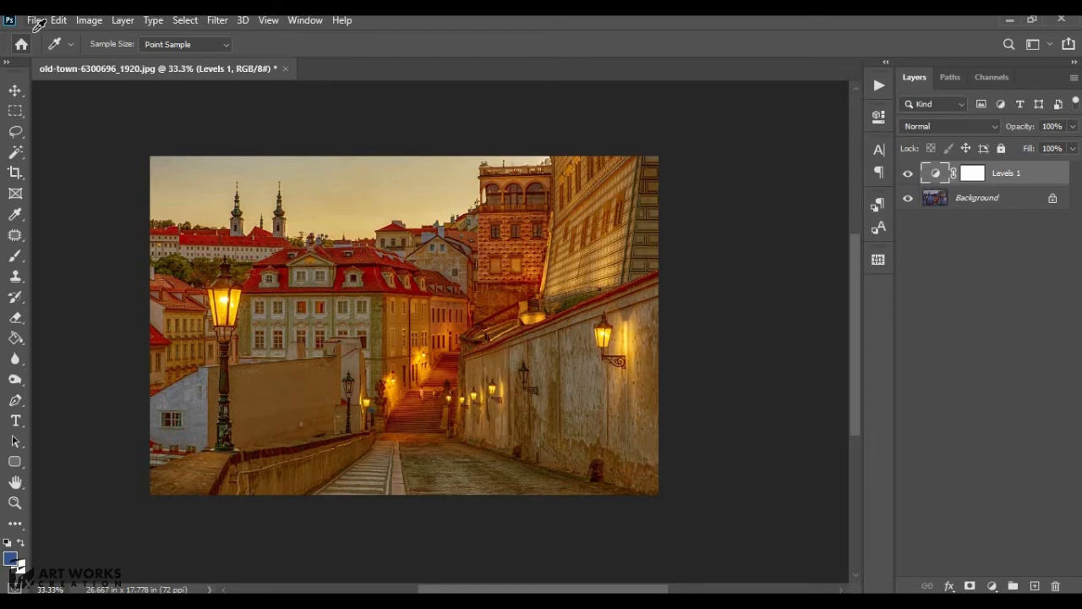
{"action": "left_click", "coordinate": [34, 20]}
{"action": "left_click", "coordinate": [51, 52]}
{"action": "left_click_drag", "start_coordinate": [282, 260], "coordinate": [475, 316]}
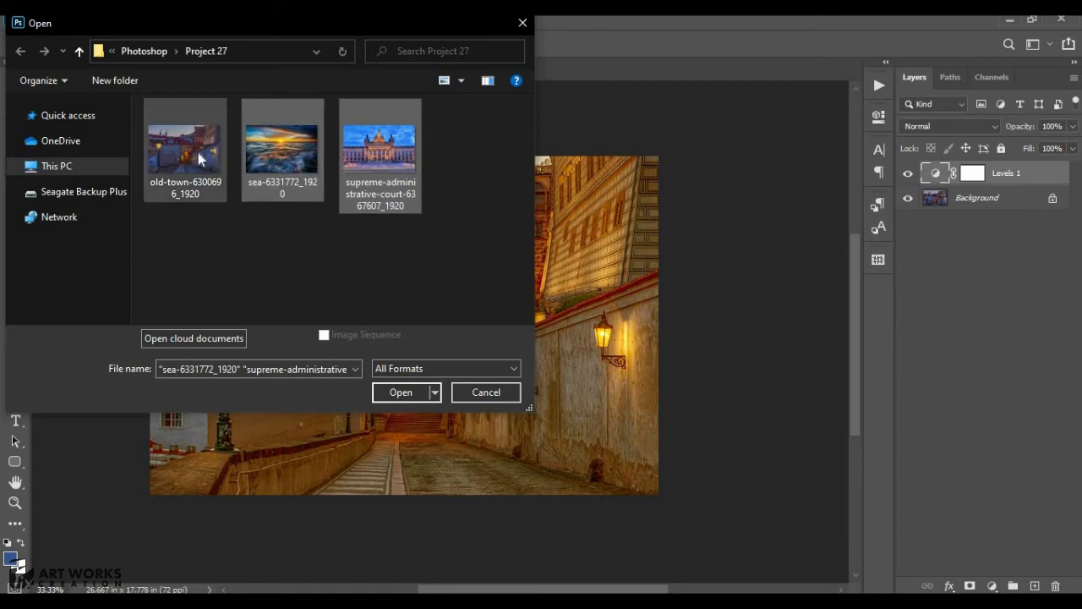
{"action": "left_click", "coordinate": [403, 391]}
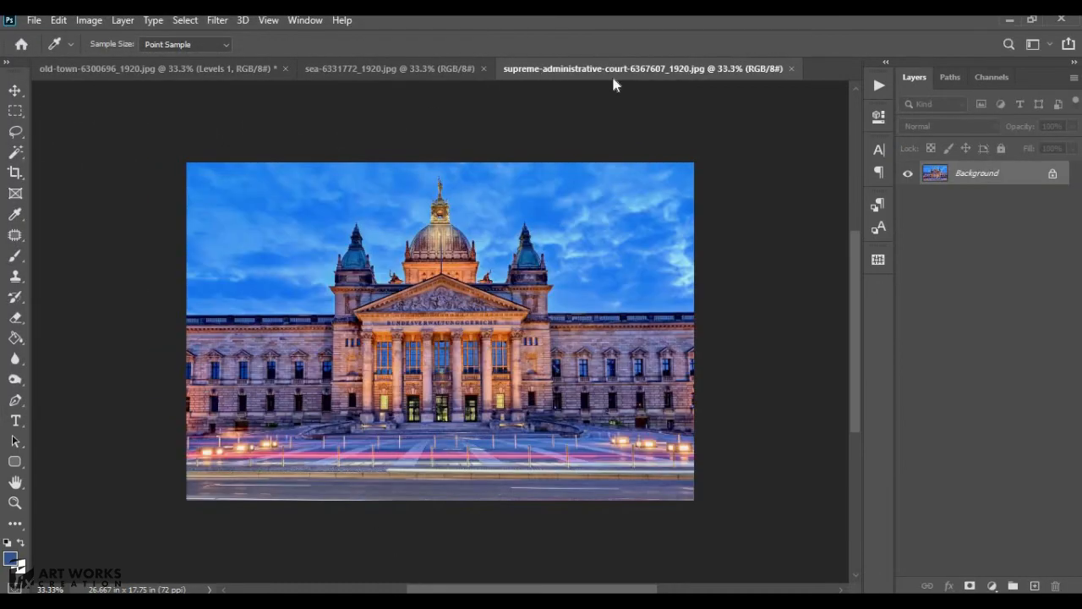
- On the sea image, add a Levels adjustment layer and sample the waves with the gray eyedropper
{"action": "left_click", "coordinate": [434, 67]}
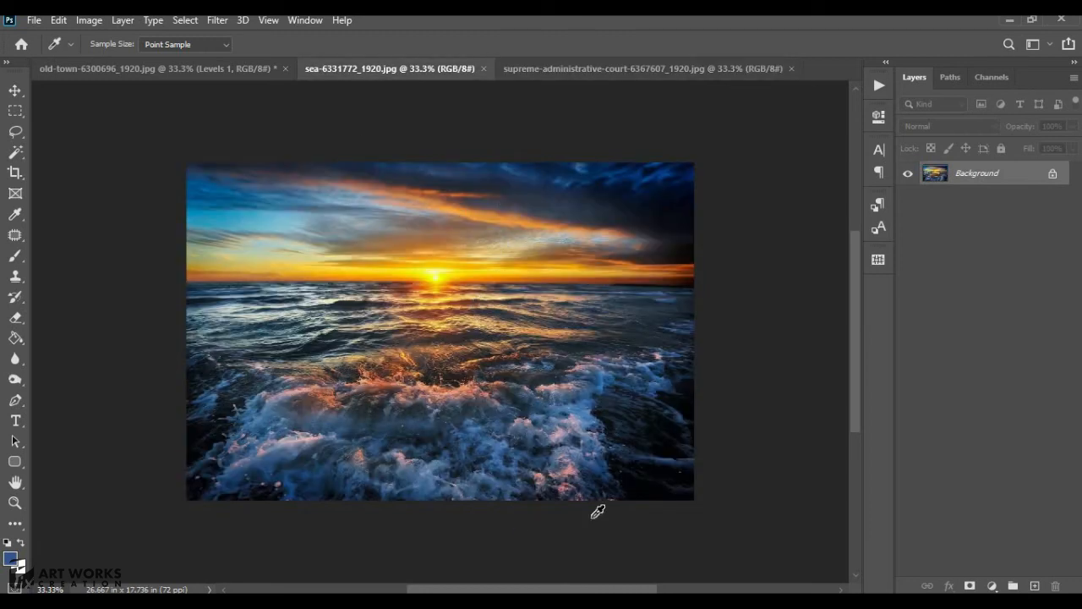
{"action": "left_click", "coordinate": [993, 586]}
{"action": "left_click", "coordinate": [996, 370]}
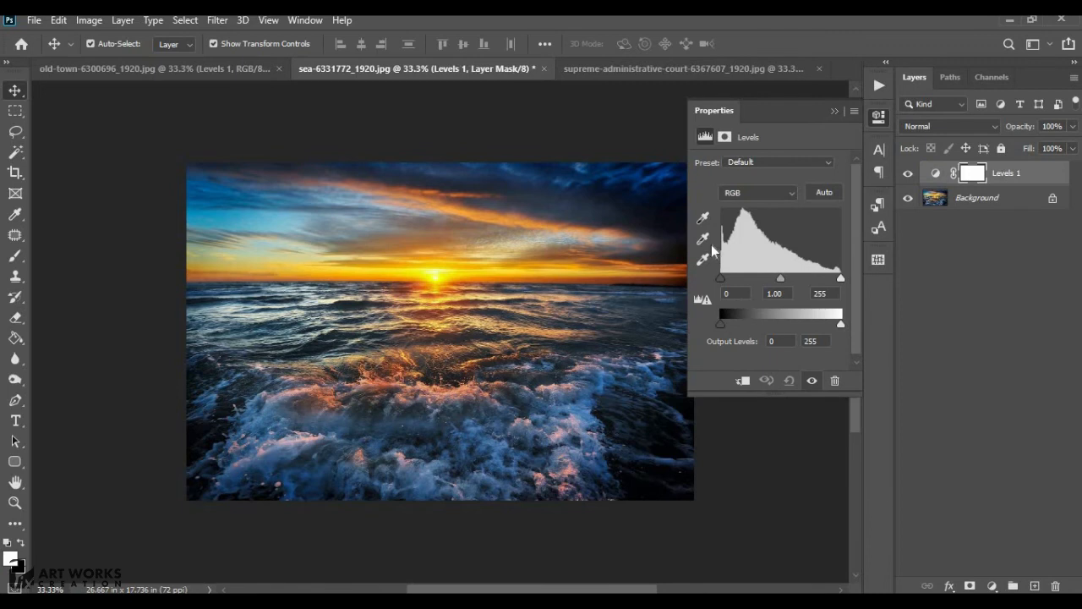
{"action": "left_click", "coordinate": [702, 238]}
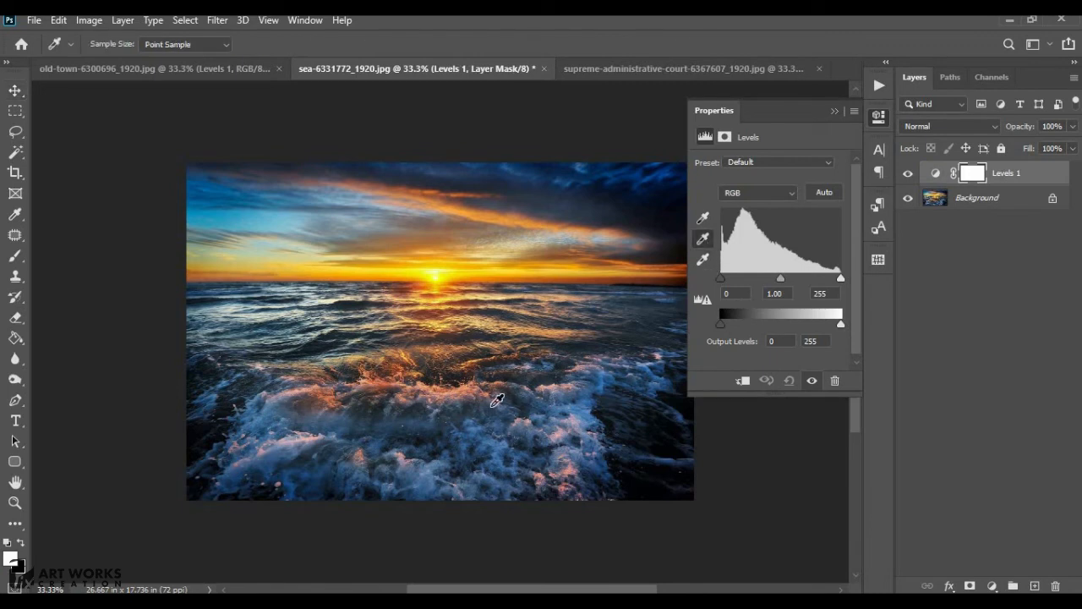
{"action": "left_click", "coordinate": [560, 411]}
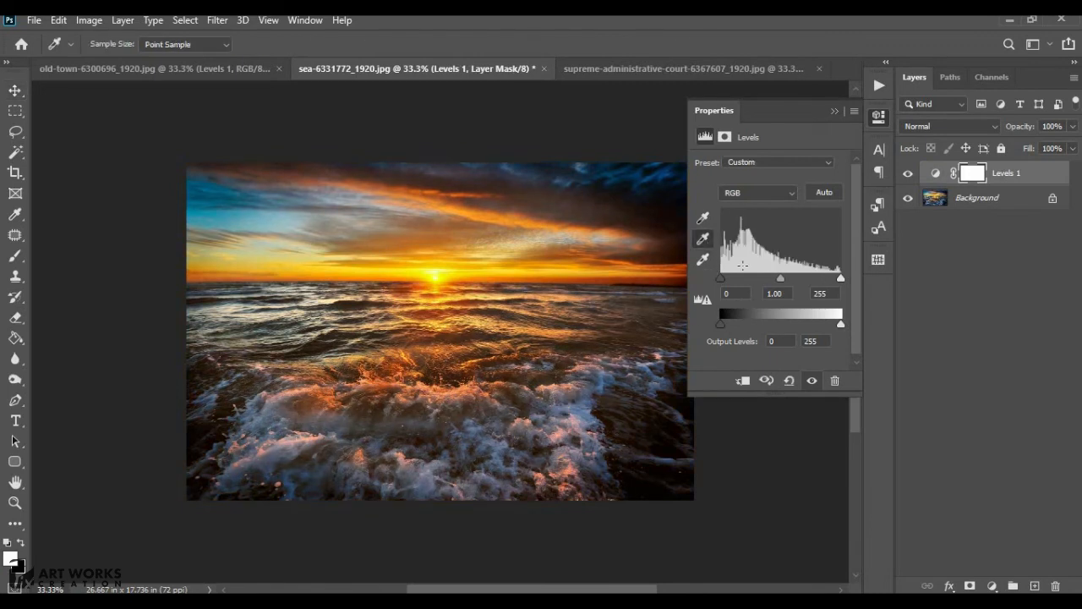
- Set the sea image's RGB input levels to 5, 1.00 and 193
{"action": "left_click_drag", "start_coordinate": [784, 281], "coordinate": [817, 281]}
{"action": "left_click_drag", "start_coordinate": [720, 278], "coordinate": [723, 282]}
{"action": "left_click_drag", "start_coordinate": [839, 325], "coordinate": [854, 327]}
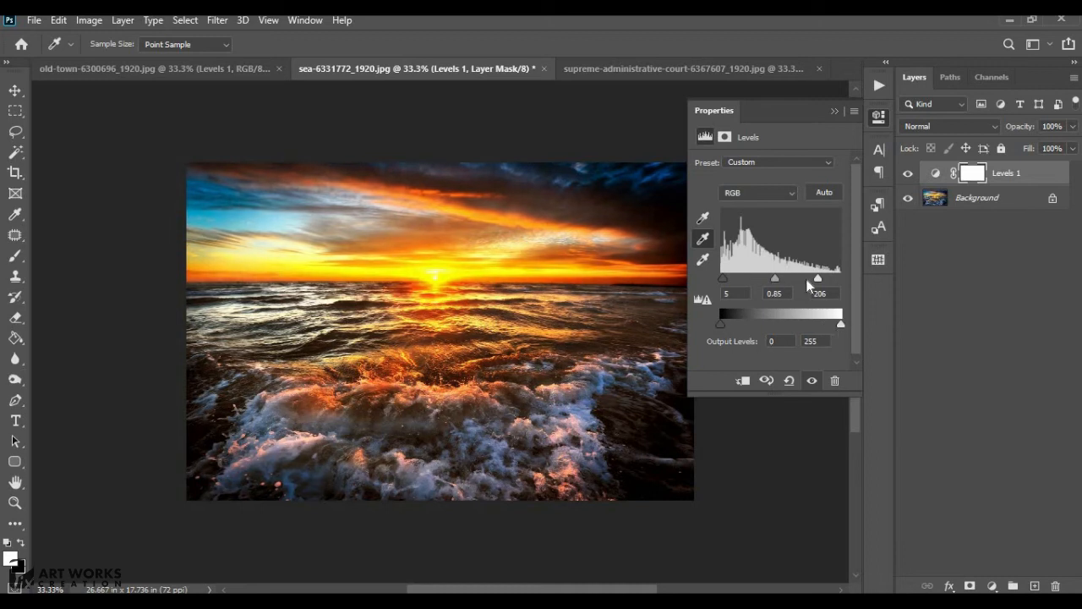
{"action": "left_click_drag", "start_coordinate": [819, 280], "coordinate": [767, 283]}
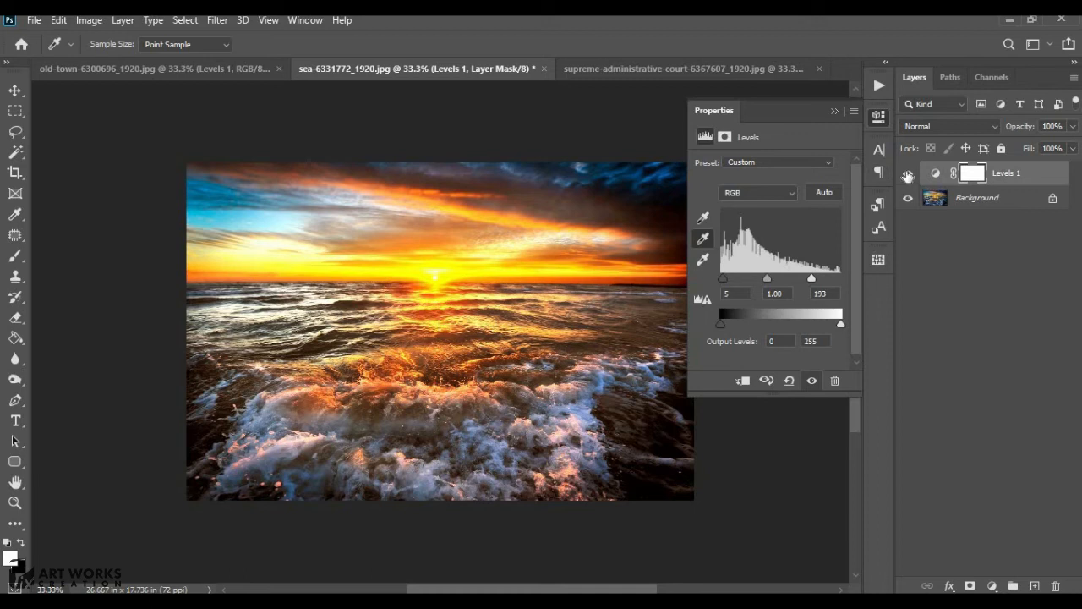
- Toggle the sea image's Levels layer off and on to compare before and after
{"action": "left_click", "coordinate": [908, 174]}
{"action": "left_click", "coordinate": [907, 174]}
{"action": "left_click", "coordinate": [835, 111]}
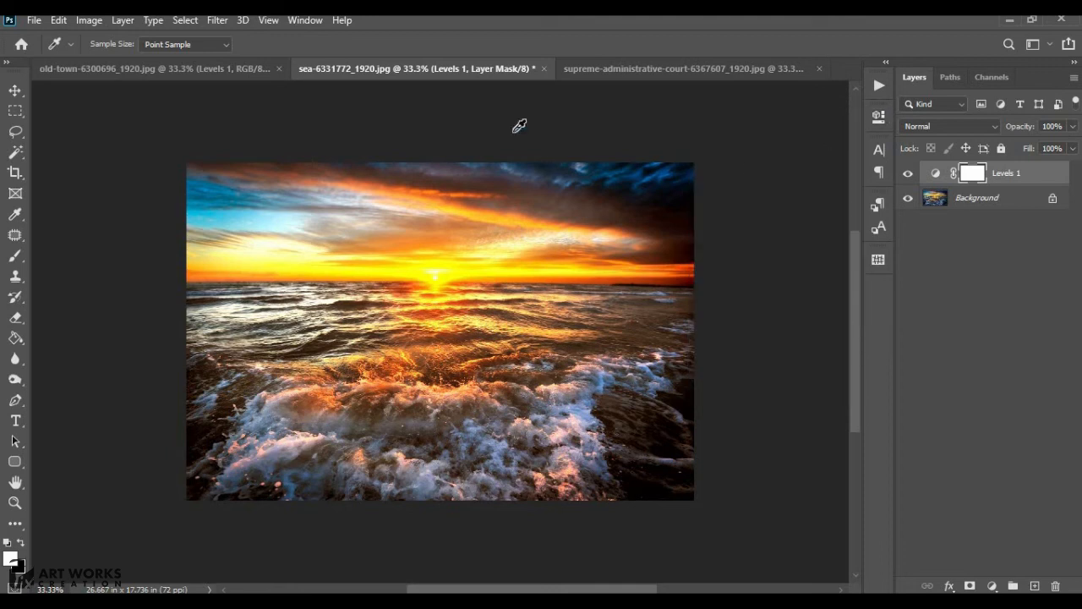
- On the court image, add a Levels adjustment layer and sample the pediment with the gray eyedropper
{"action": "left_click", "coordinate": [598, 72]}
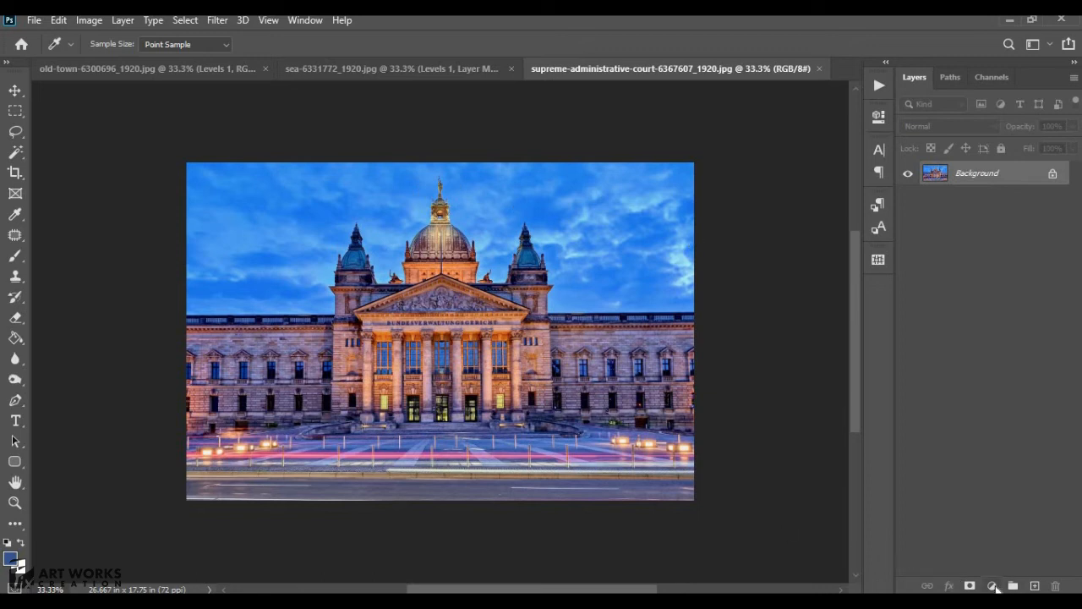
{"action": "left_click", "coordinate": [993, 586]}
{"action": "left_click", "coordinate": [978, 367]}
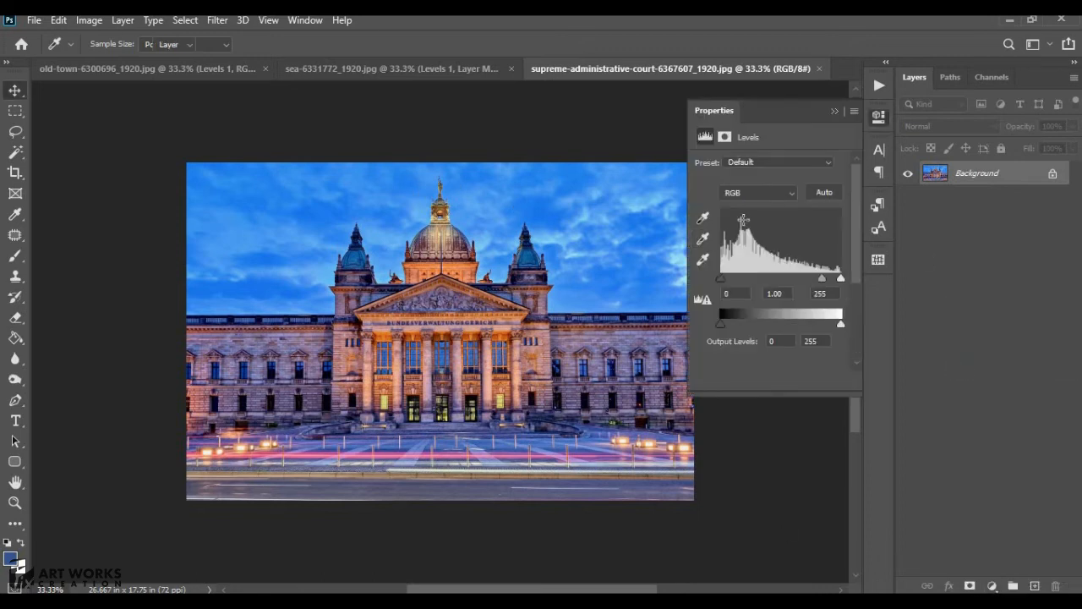
{"action": "left_click", "coordinate": [446, 296]}
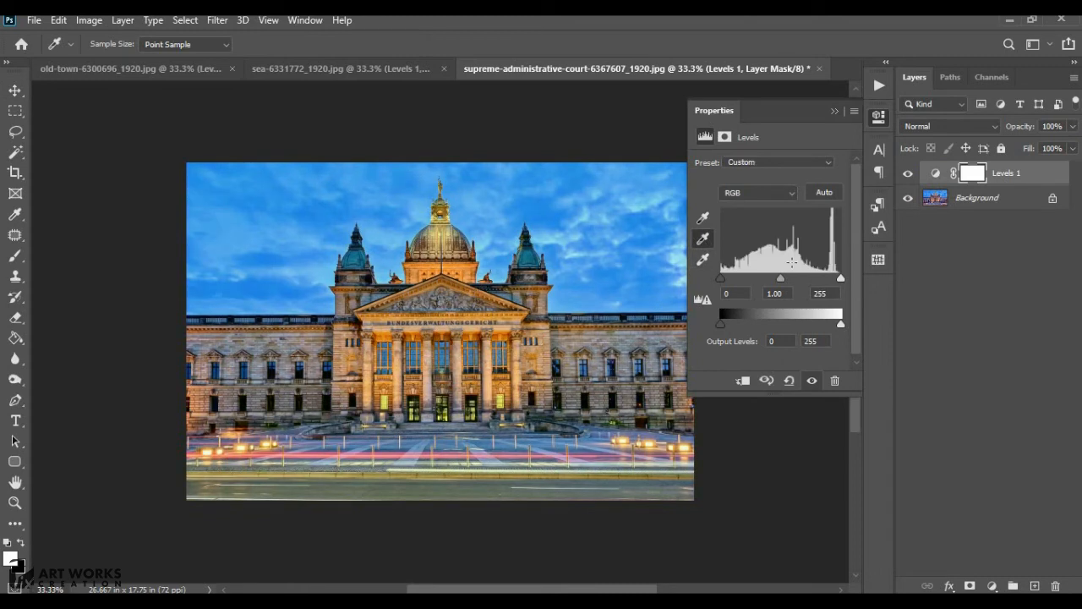
- Set the court image's RGB input levels to 7, 0.78 and 211
{"action": "left_click_drag", "start_coordinate": [781, 278], "coordinate": [820, 278]}
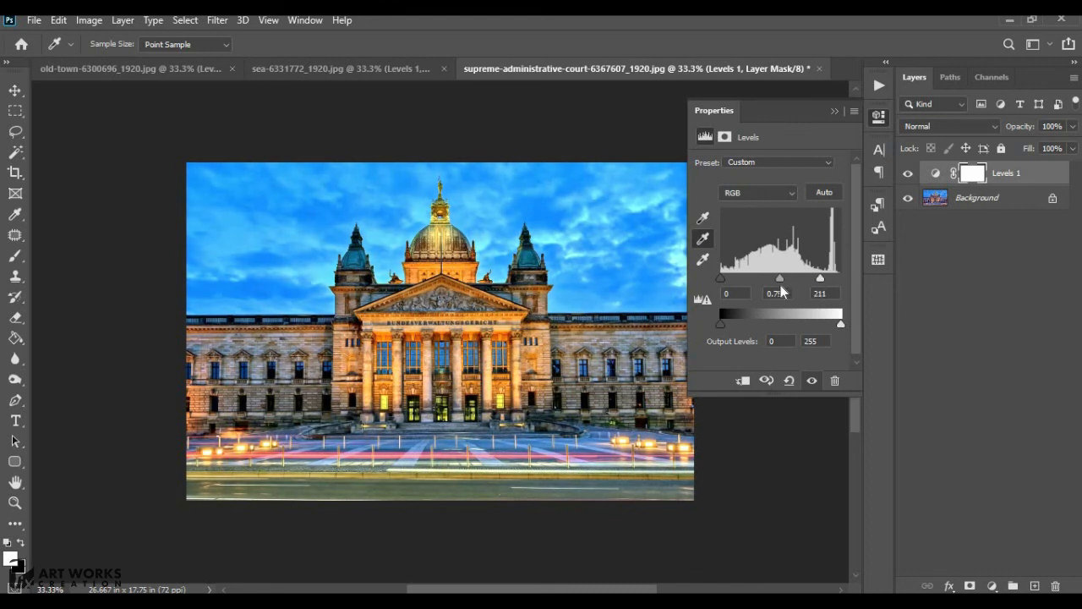
{"action": "left_click_drag", "start_coordinate": [722, 279], "coordinate": [778, 277]}
- Toggle the court image's Levels layer off and on to compare before and after
{"action": "left_click", "coordinate": [907, 176]}
{"action": "left_click", "coordinate": [907, 174]}
{"action": "left_click", "coordinate": [834, 113]}
{"action": "key", "text": "v"}
{"action": "left_click", "coordinate": [933, 179]}
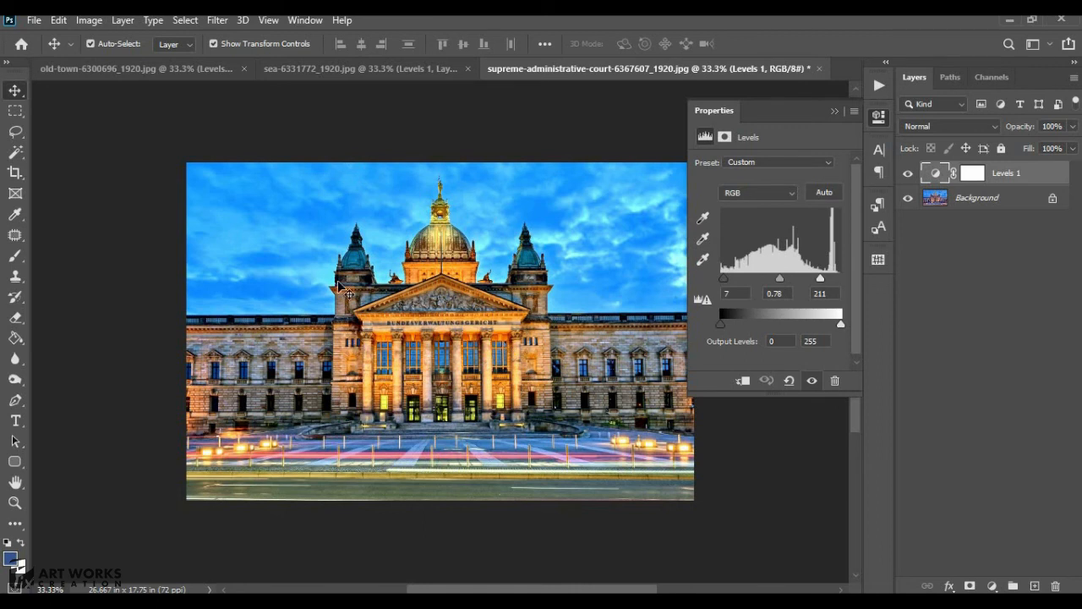
{"action": "left_click", "coordinate": [908, 173]}
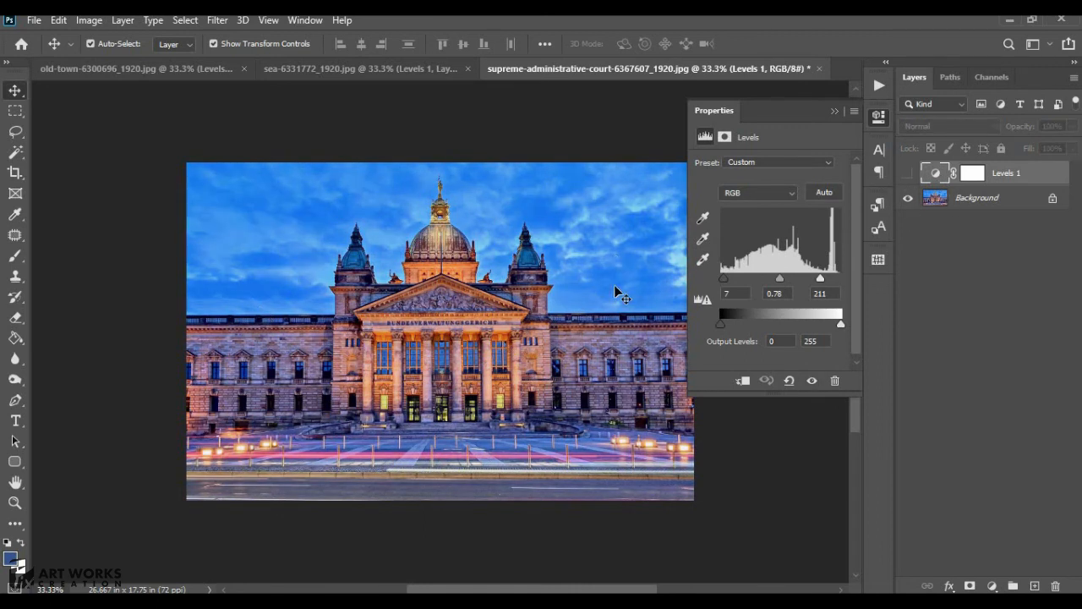
{"action": "left_click", "coordinate": [909, 174]}
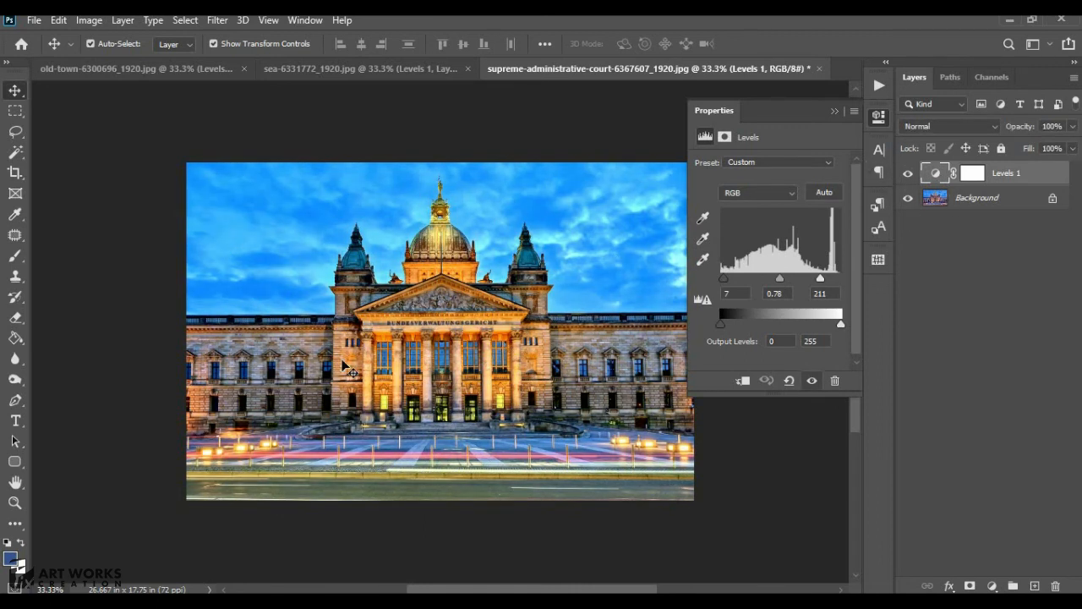
- Switch to the sea image and toggle its Levels layer to compare the result
{"action": "left_click", "coordinate": [344, 73]}
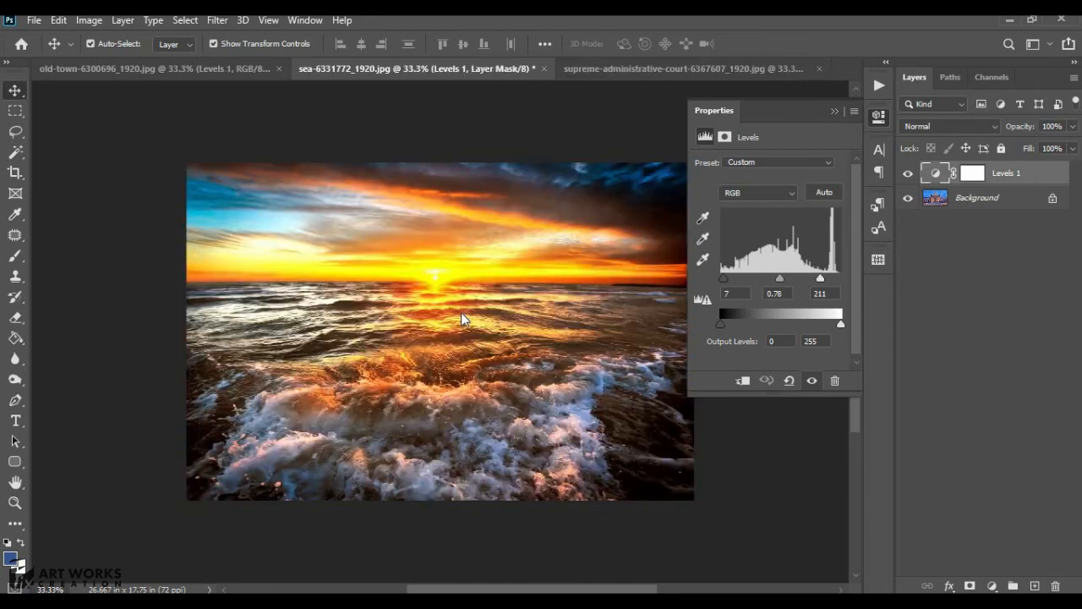
{"action": "left_click", "coordinate": [908, 174]}
{"action": "left_click", "coordinate": [908, 174]}
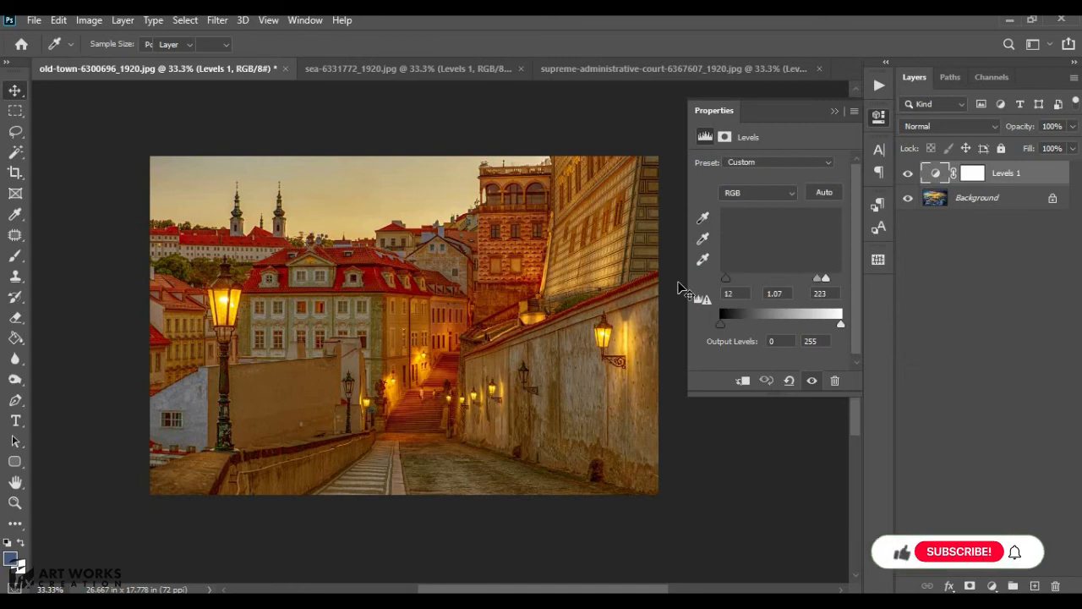
- Switch between the three open images to review their Levels results
{"action": "key", "text": "v"}
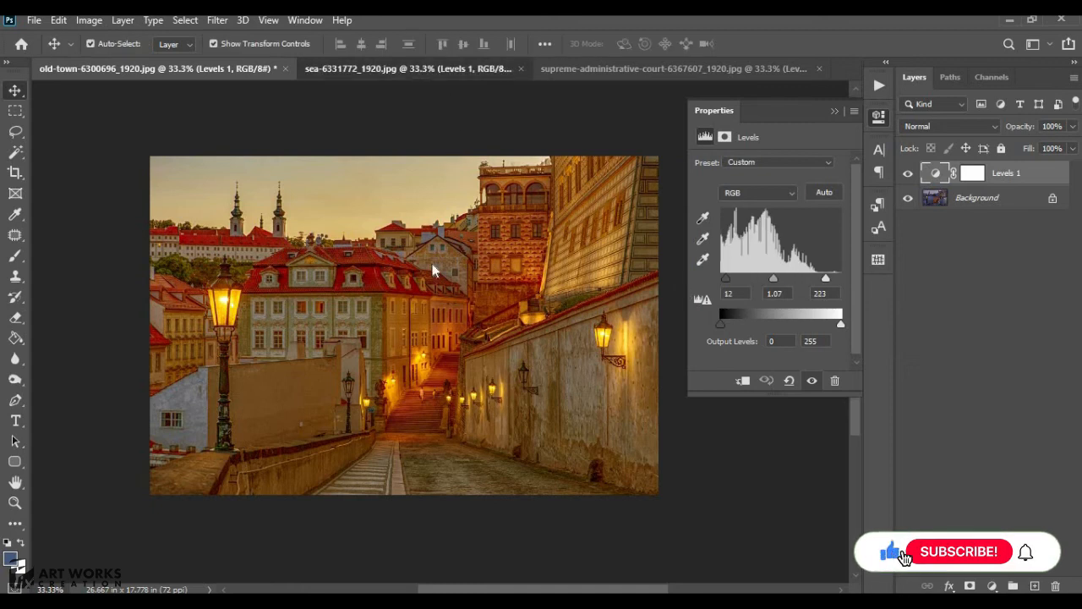
{"action": "left_click", "coordinate": [420, 71]}
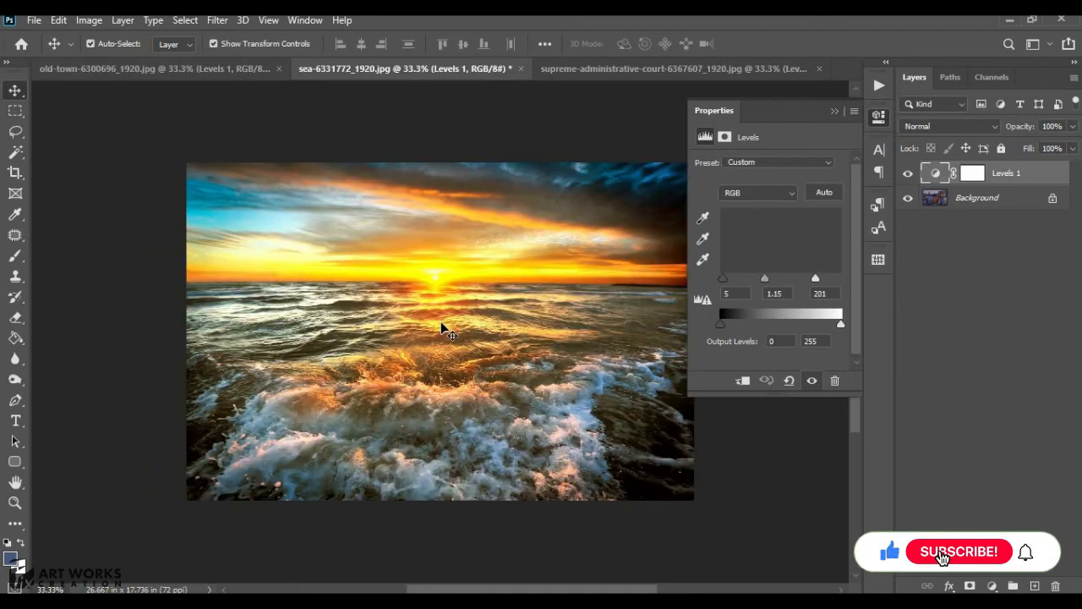
{"action": "left_click", "coordinate": [569, 68]}
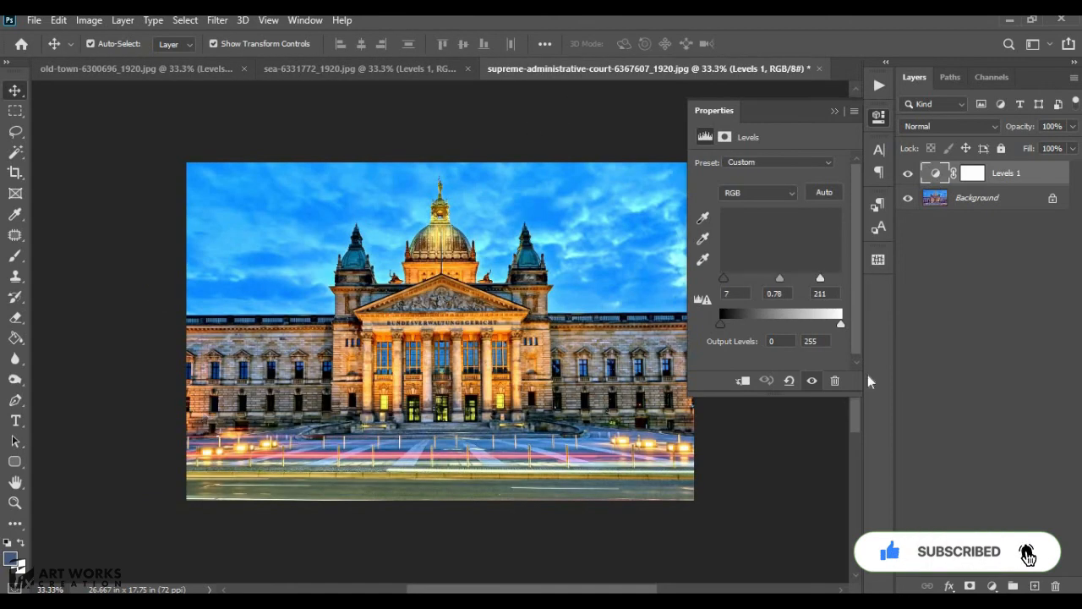
{"action": "left_click", "coordinate": [833, 111]}
{"action": "scroll", "coordinate": [583, 339], "scroll_direction": "up", "scroll_amount": 1}
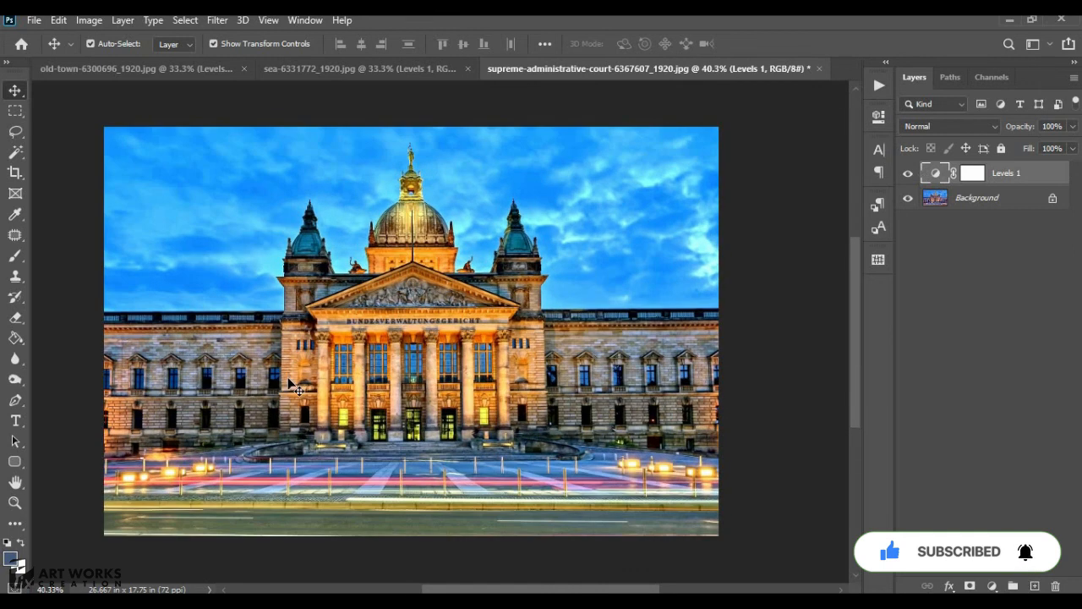